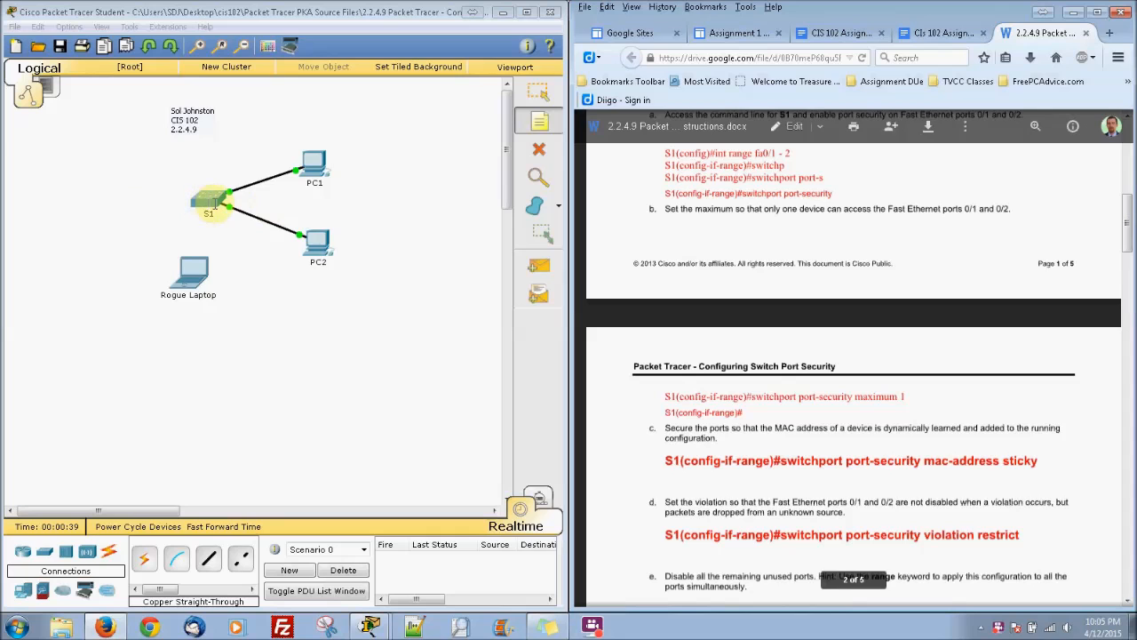
- Open the command line of switch S1 and enter global configuration mode with en and conf t
click(539, 92)
click(205, 197)
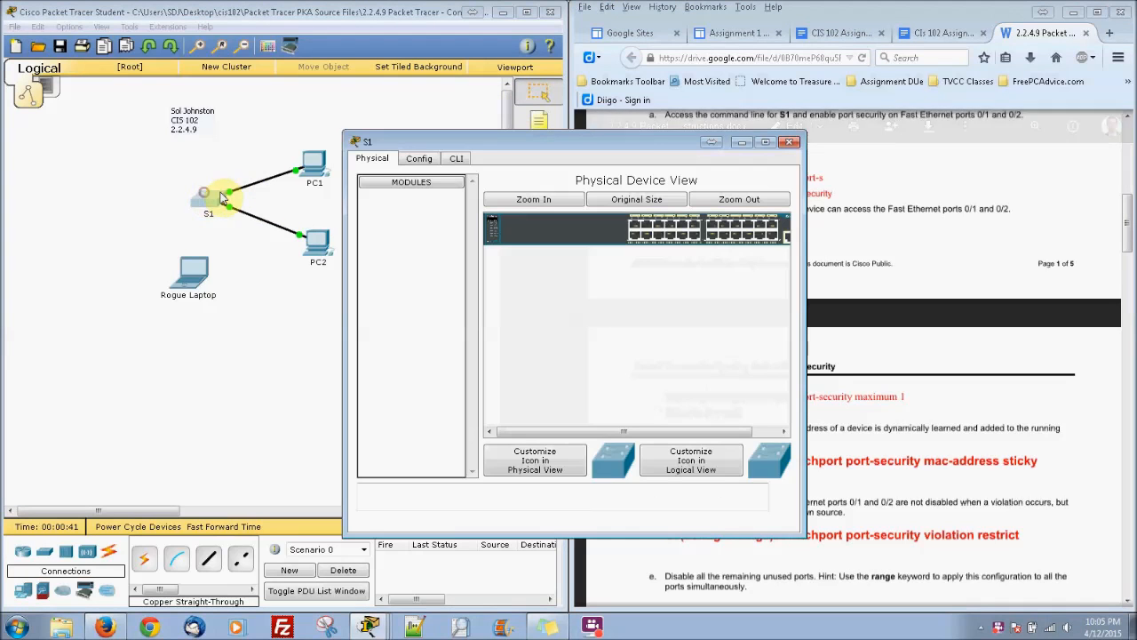
click(457, 160)
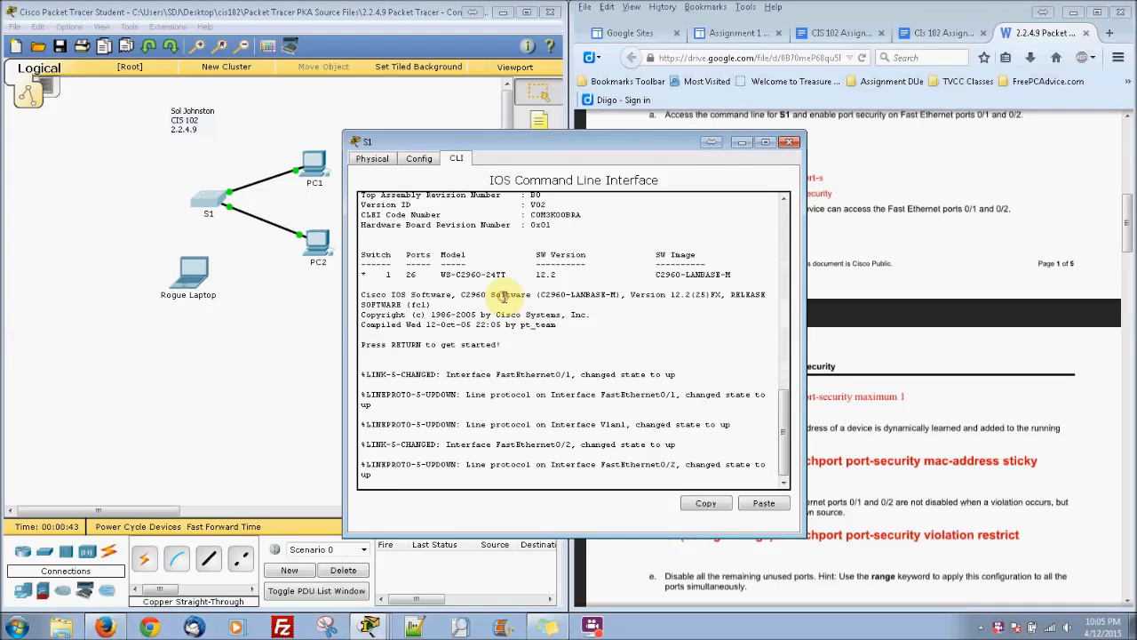
key(Return)
text(en)
key(Return)
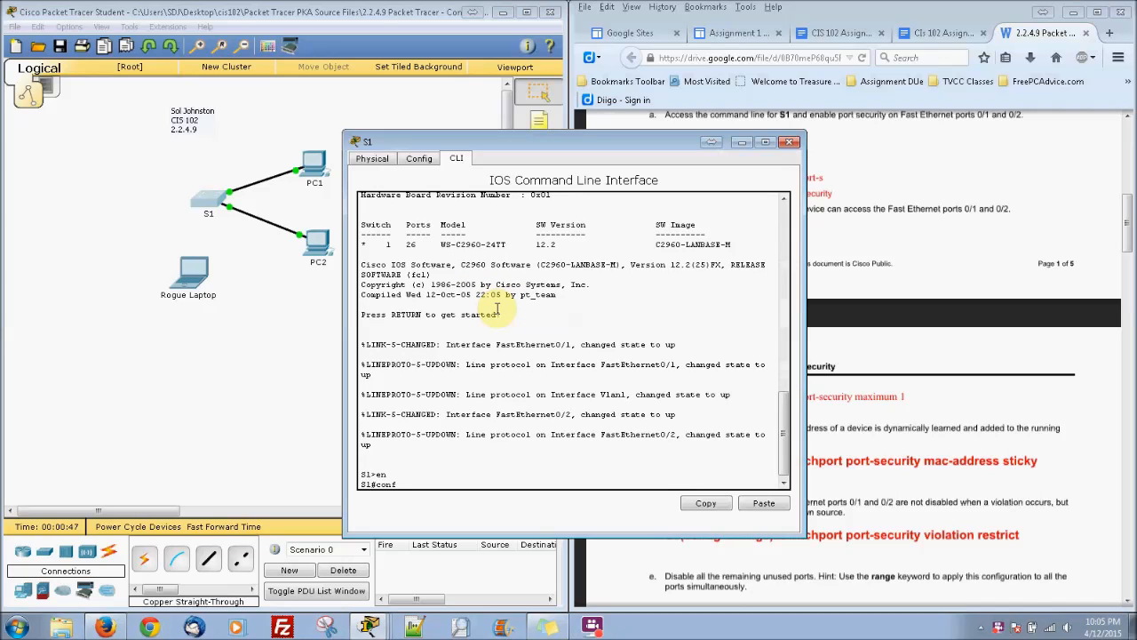
text(conf t)
key(Return)
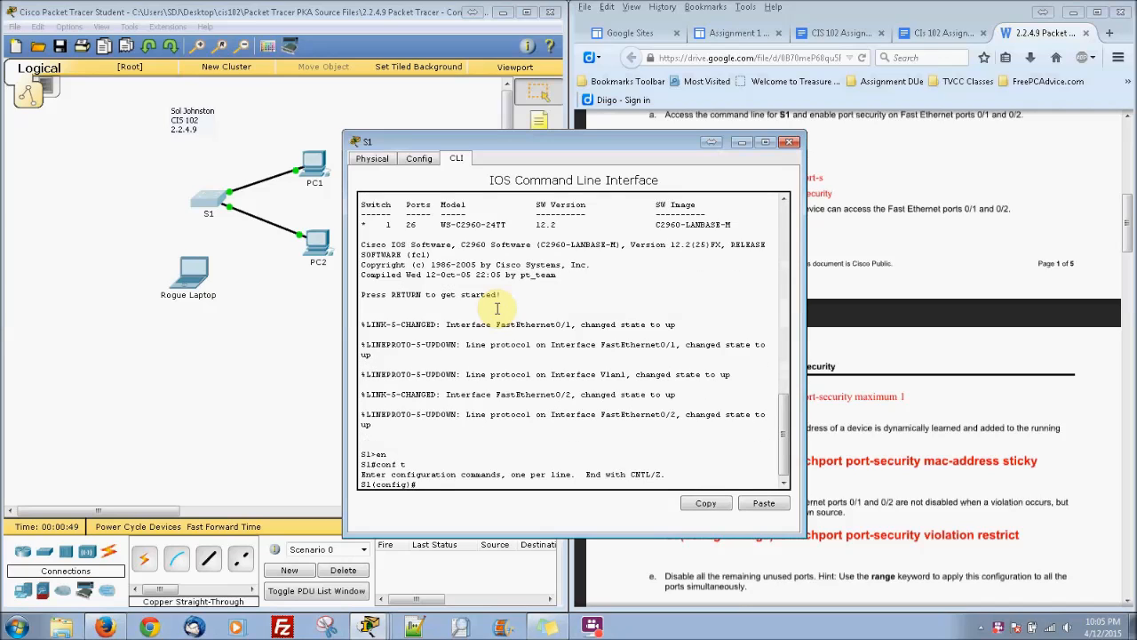
- Move the S1 window clear of the instructions and enter configuration for interface range fa0/1 - 2
drag(582, 144, 324, 131)
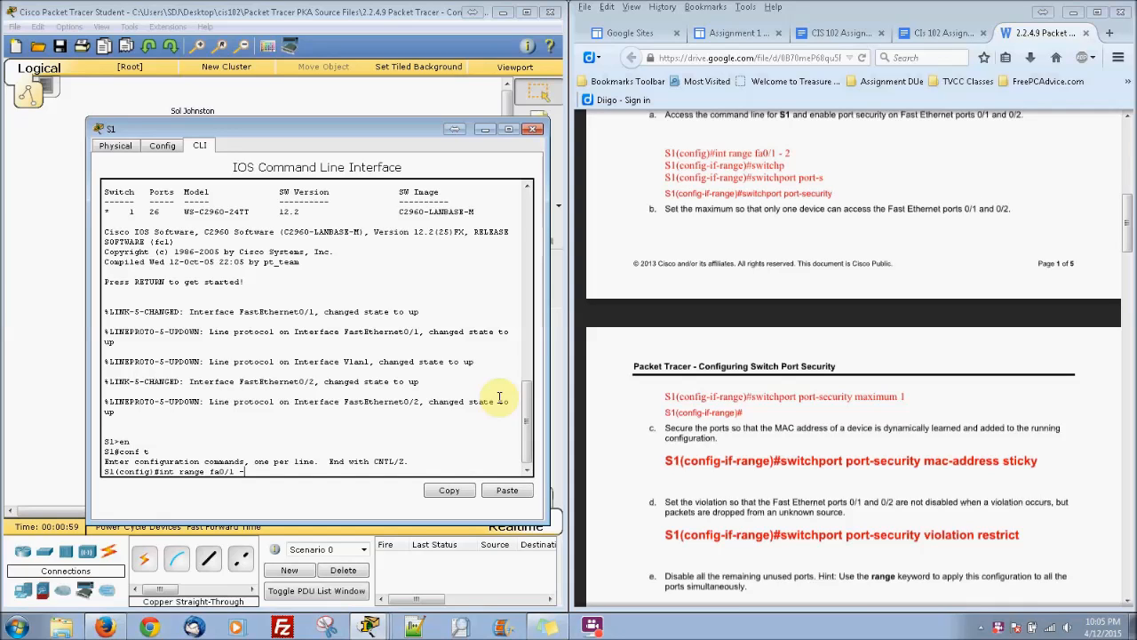
text(2)
key(Return)
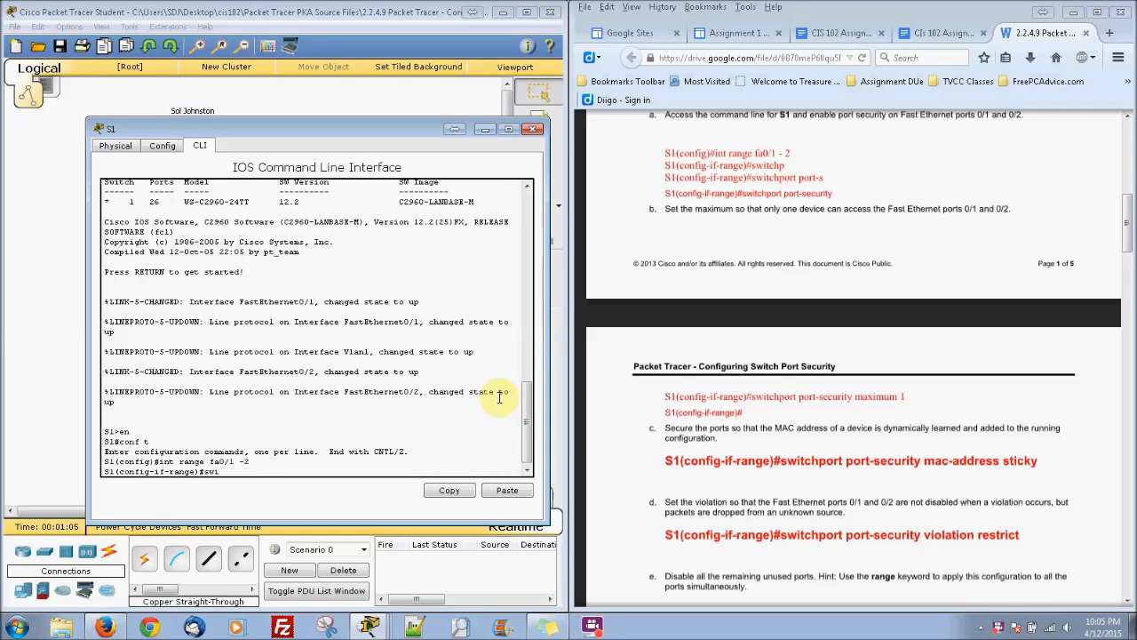
- Enable switchport port-security on the selected port range and set its maximum to 1
text(switc)
key(Tab)
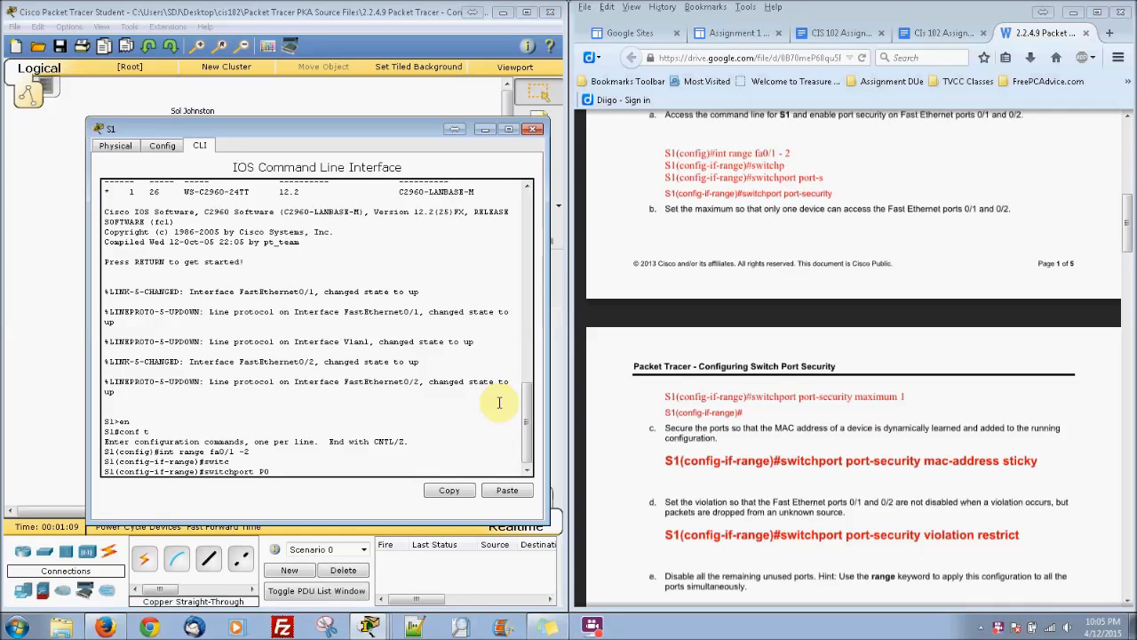
text(PORT)
key(Tab)
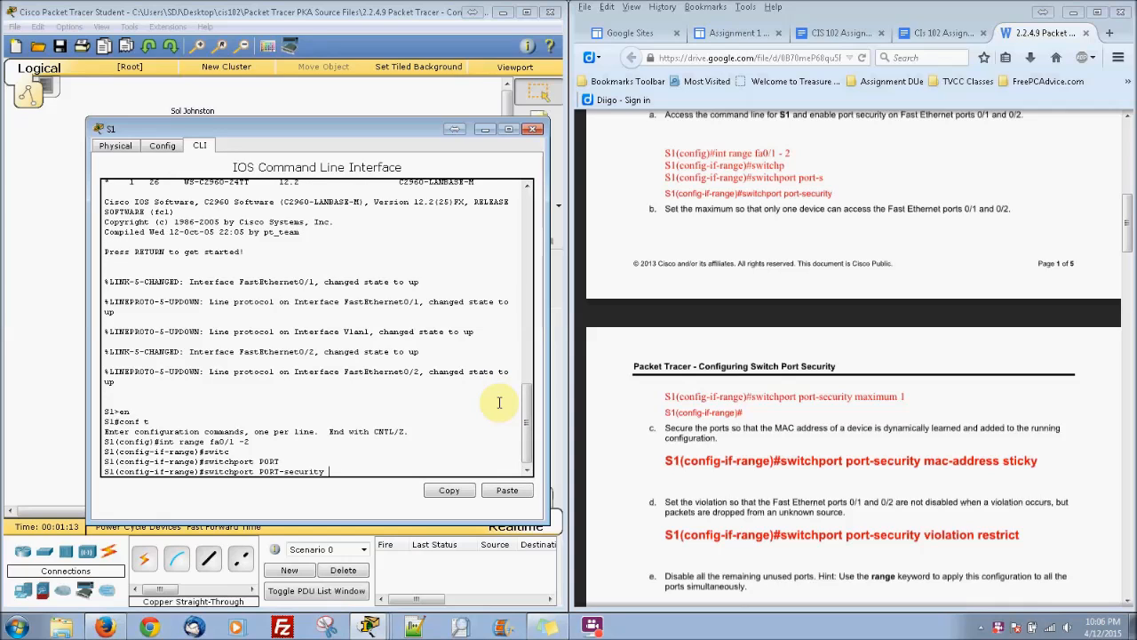
key(Return)
key(Up)
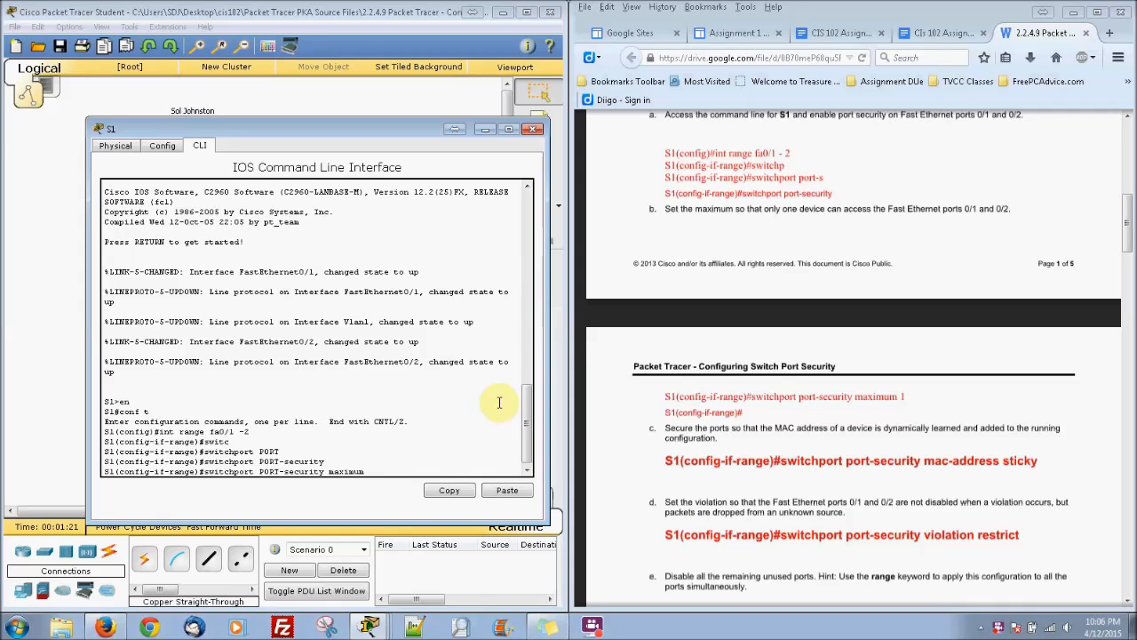
key(Return)
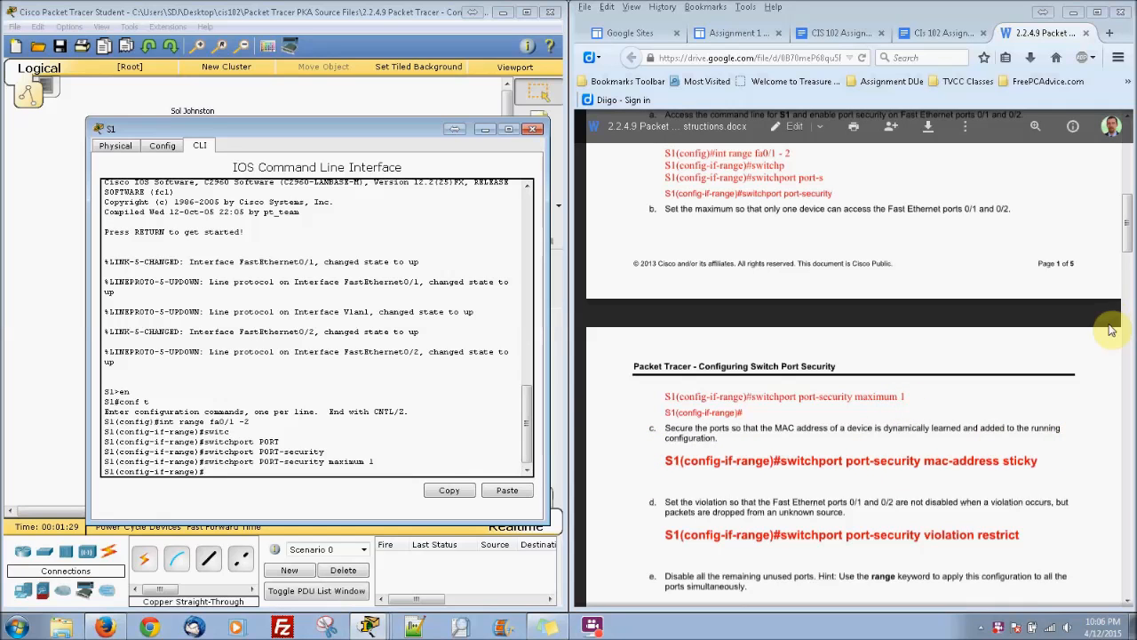
- Set the selected ports to learn addresses dynamically with switchport port-security mac-address sticky
click(1124, 209)
drag(1124, 209, 1129, 257)
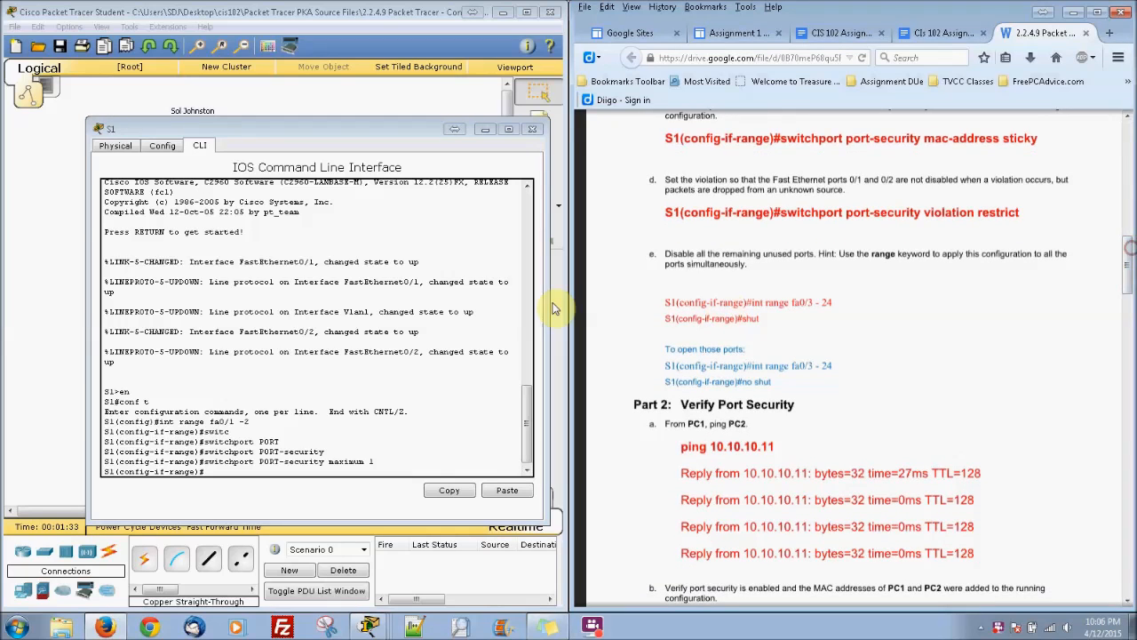
click(341, 417)
key(Up)
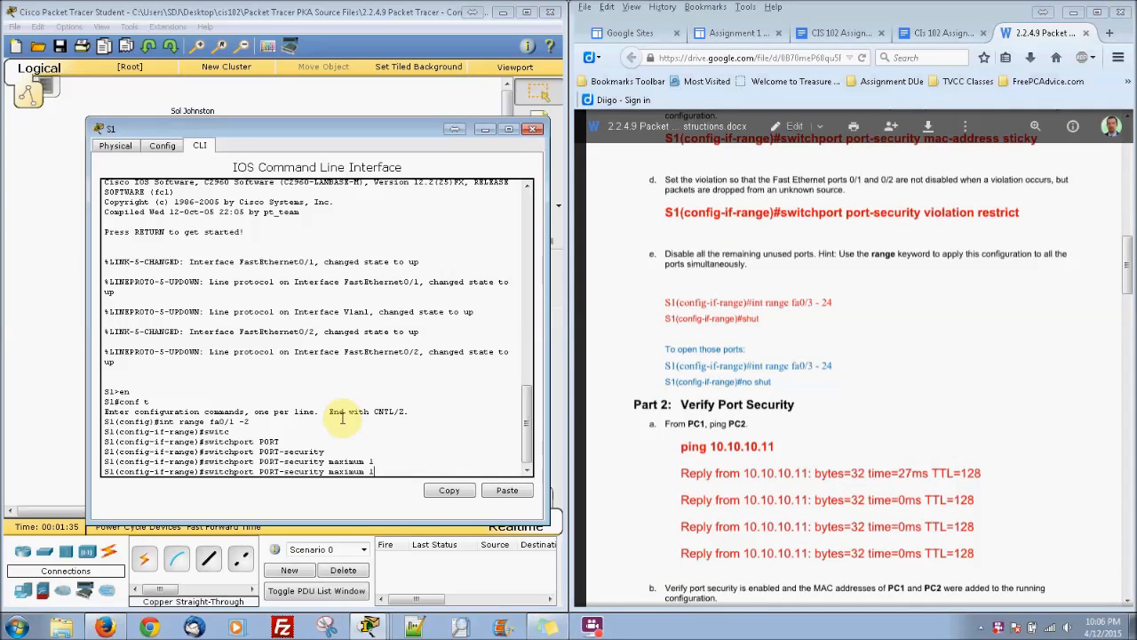
key(BackSpace)
key(BackSpace)
key(BackSpace)
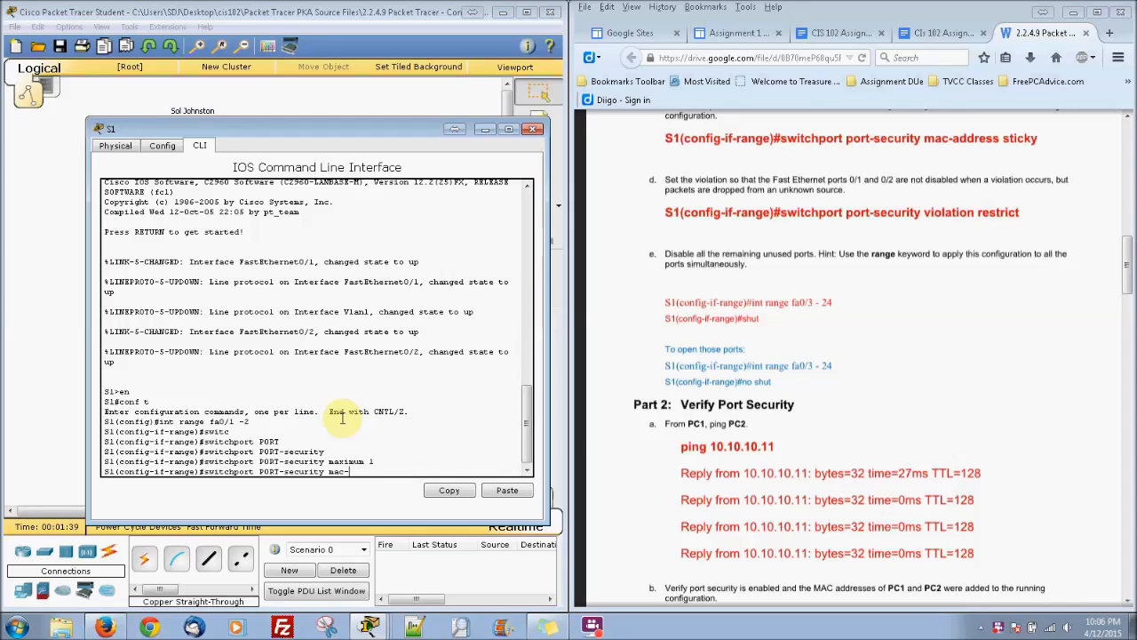
text(c-a)
key(Tab)
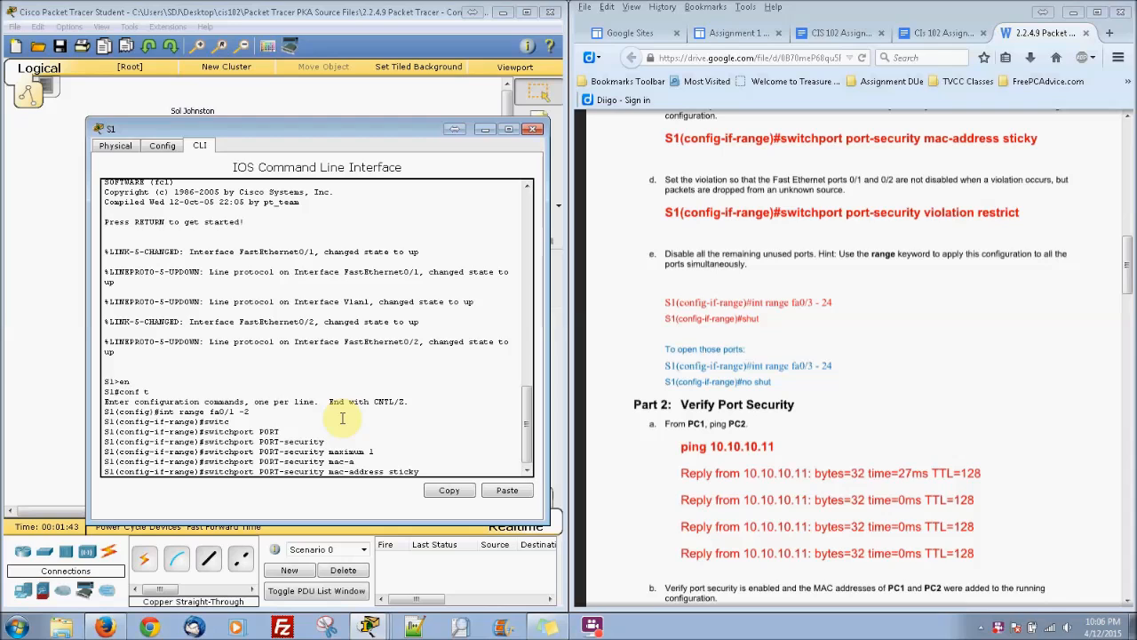
key(Return)
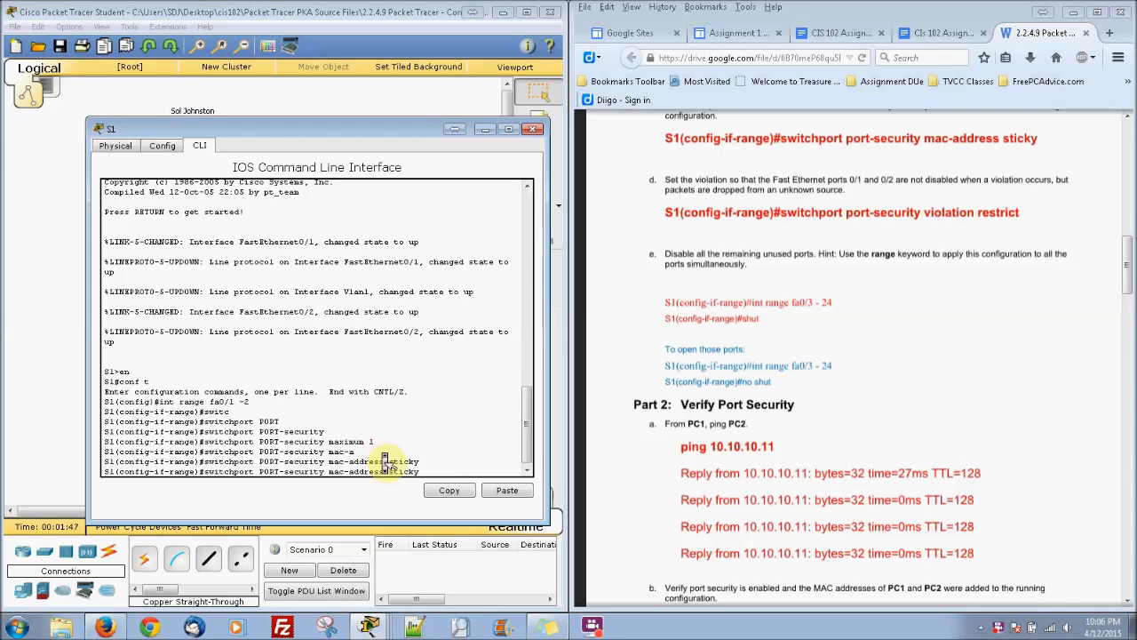
- Set the port security violation mode to restrict on the fa0/1 - 2 range
scroll(383, 453, up, 5)
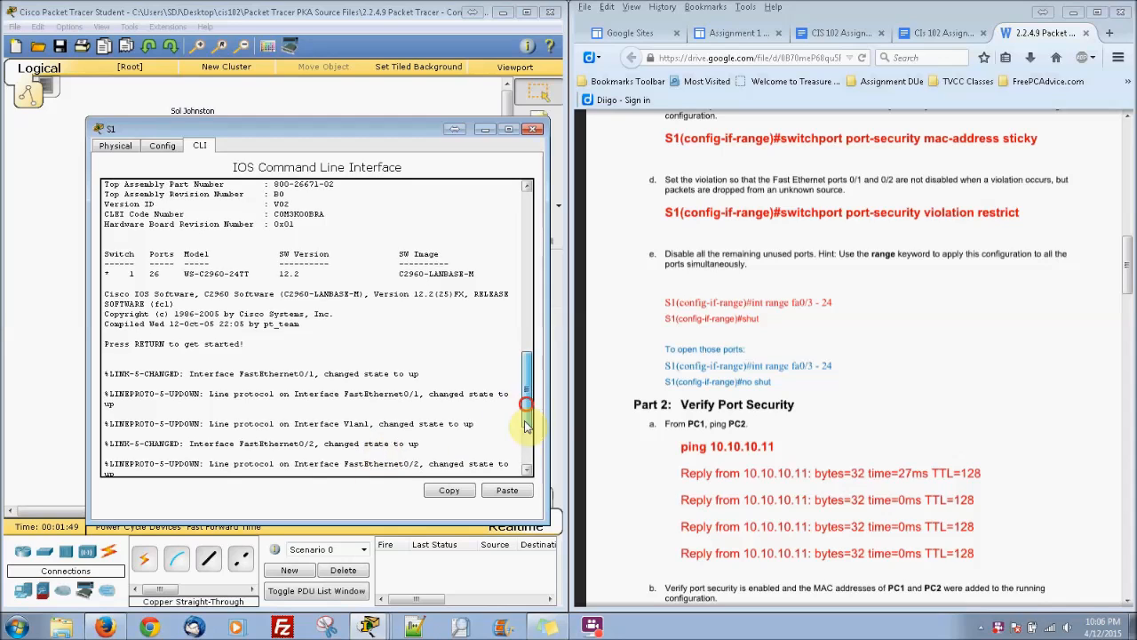
drag(526, 423, 525, 467)
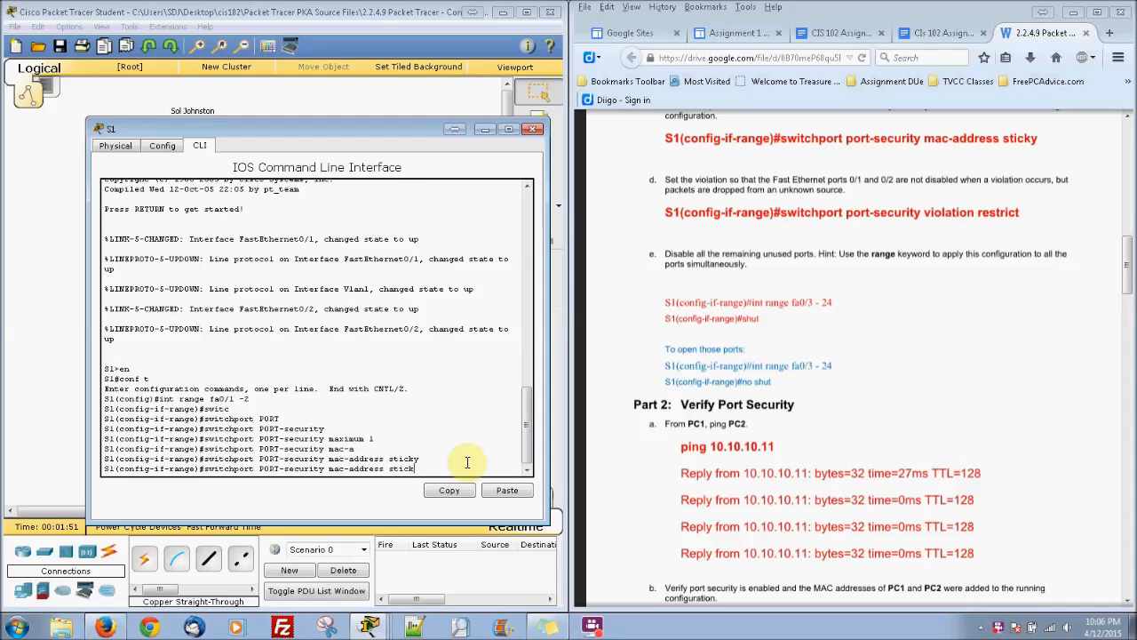
key(BackSpace)
key(Return)
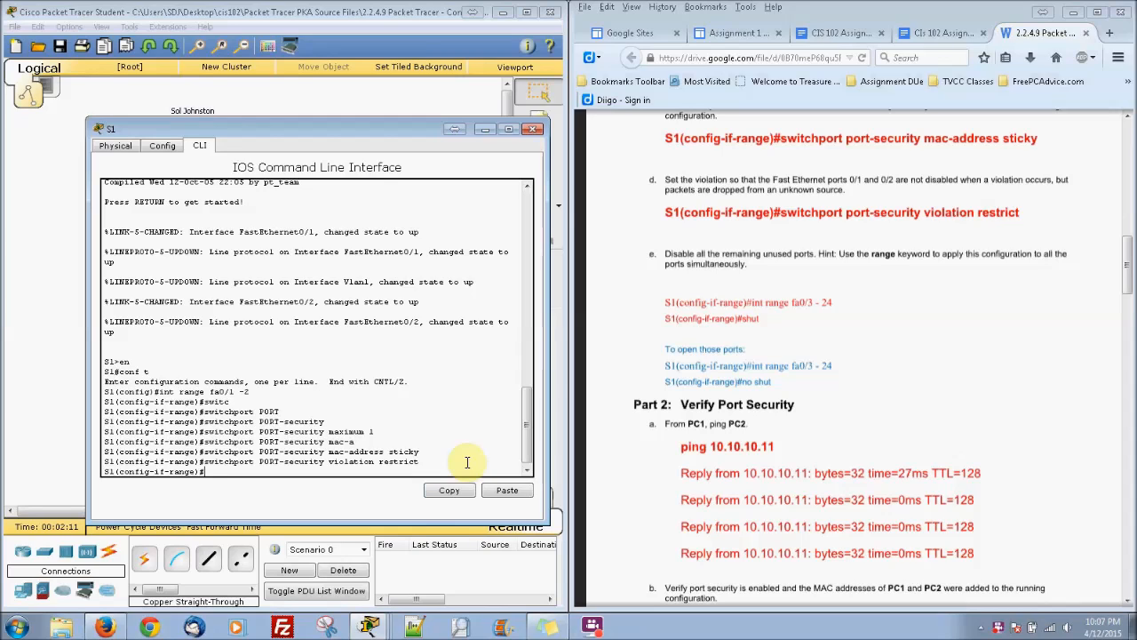
- Shut down the unused switch ports in interface range fa0/3 - 24
text(int range fa0/3 -)
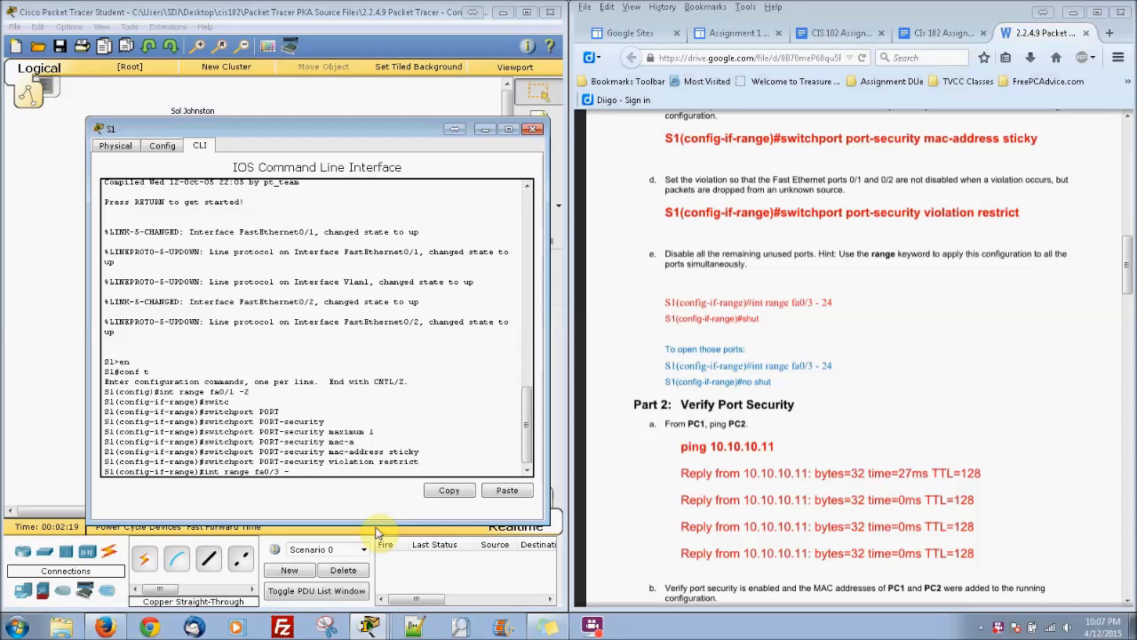
key(Return)
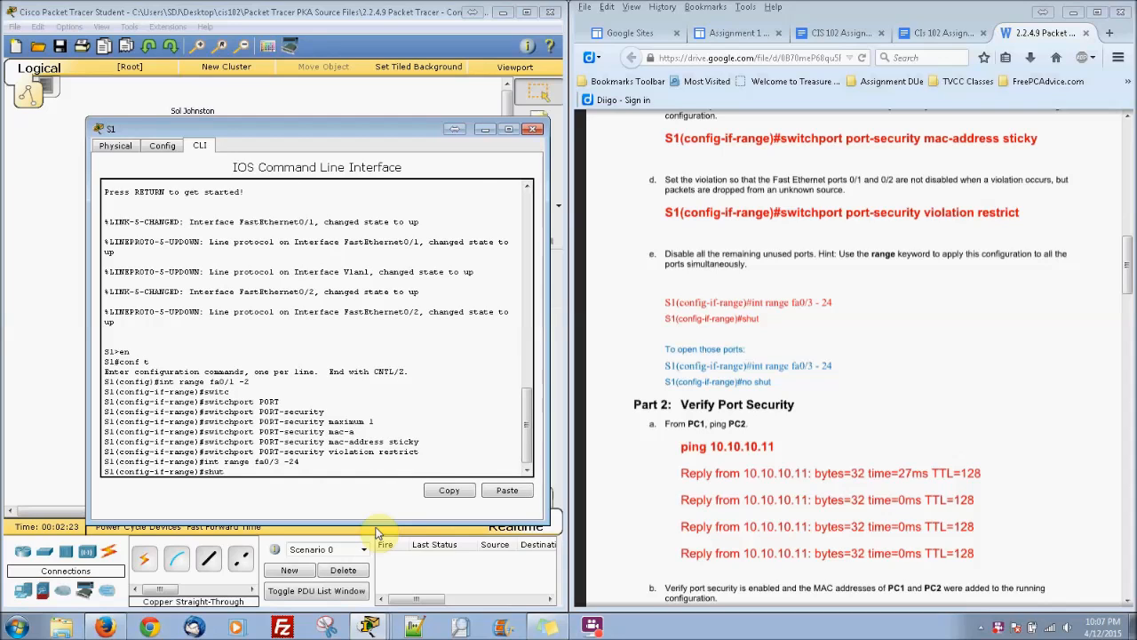
text(shut)
key(Return)
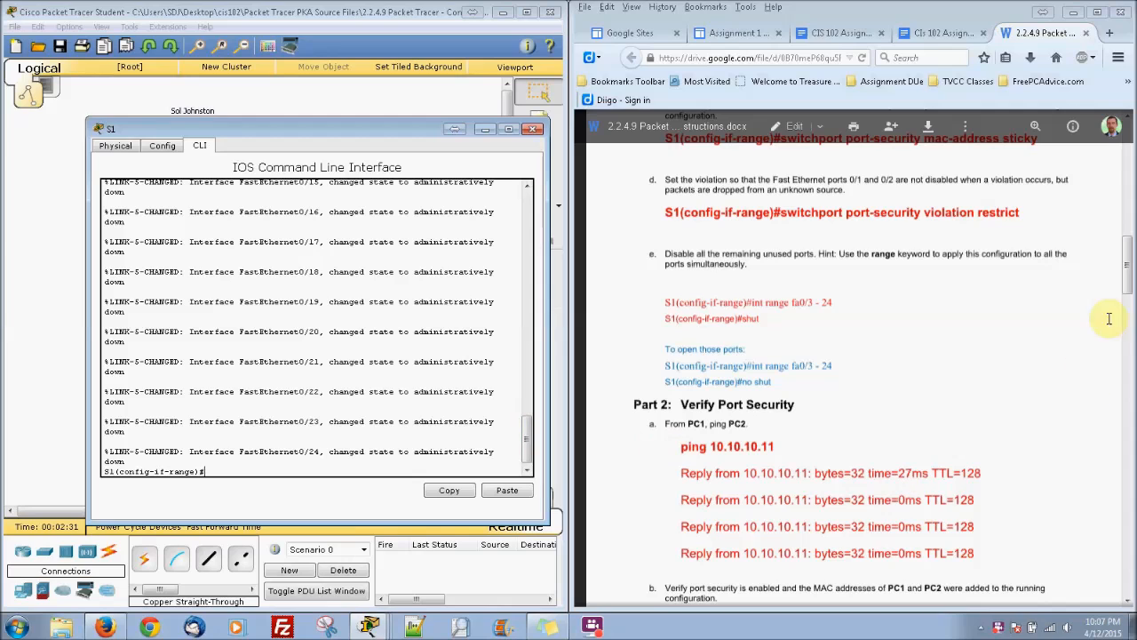
- Close the S1 window, ping 10.10.10.11 from PC1's Command Prompt, and close PC1
click(536, 129)
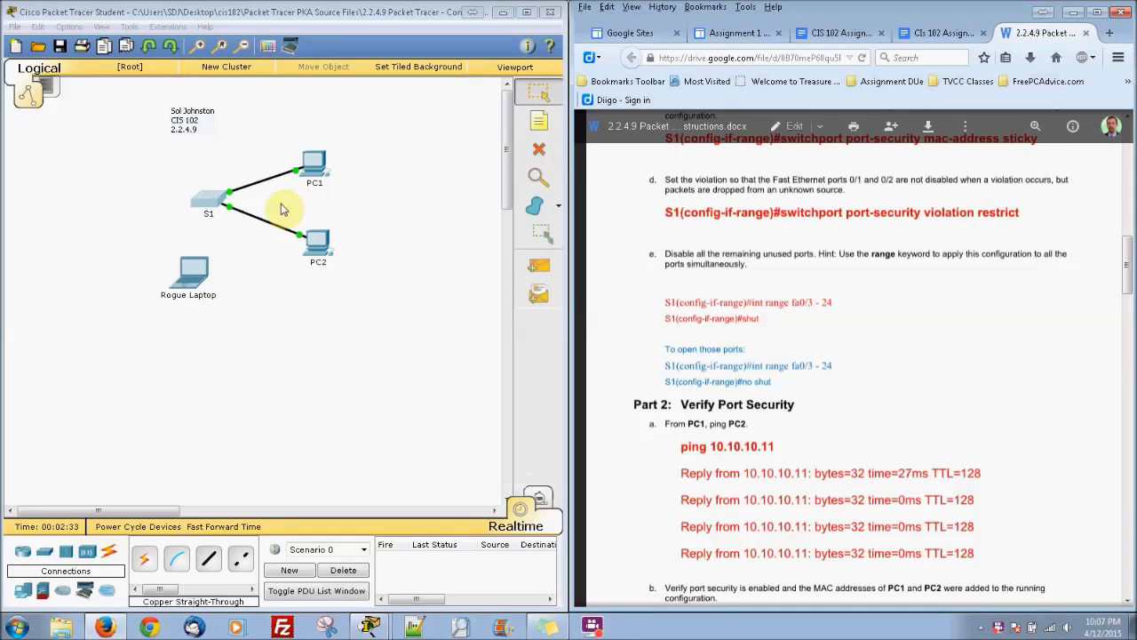
click(313, 169)
click(465, 158)
click(653, 209)
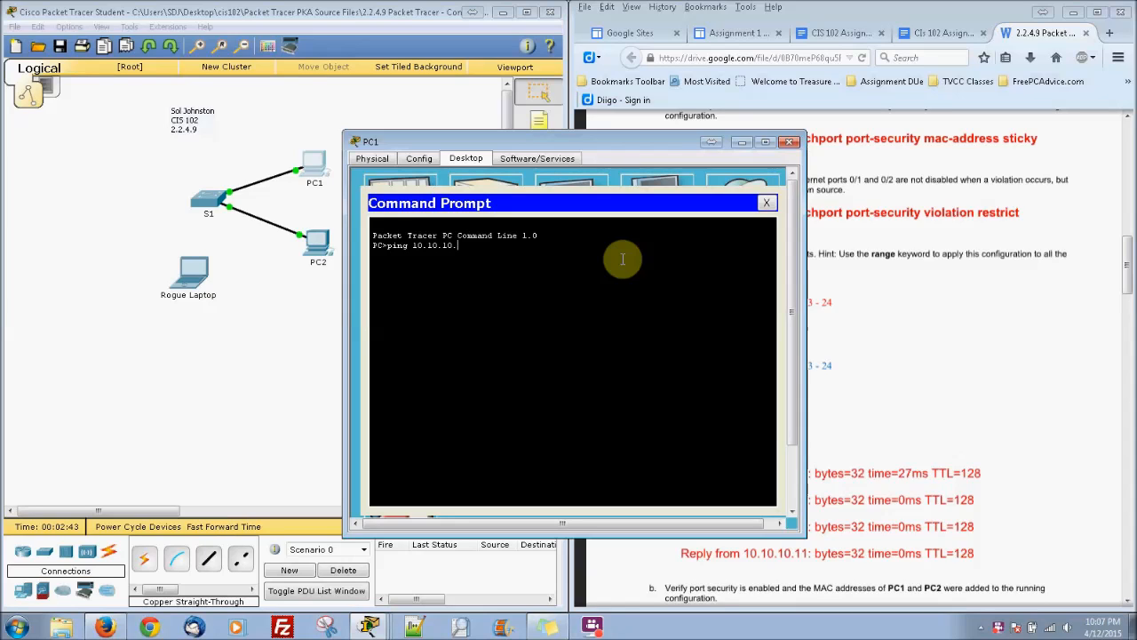
text(ping 10.10.10.11)
key(Return)
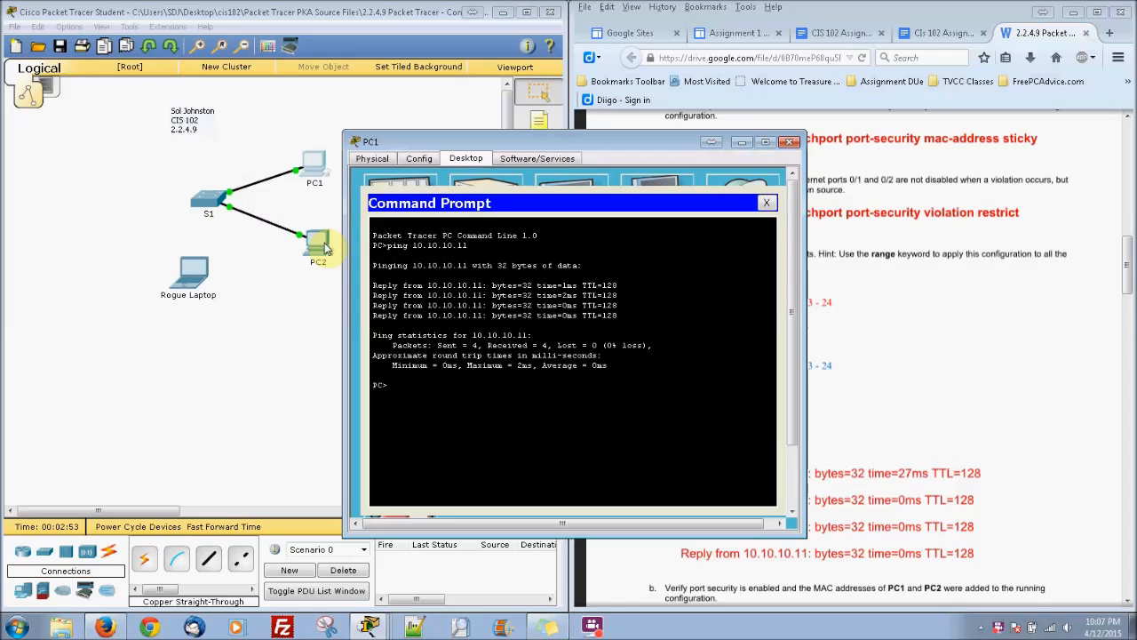
click(789, 141)
- Reopen S1's command line, leave configuration mode with end, and display the running configuration with show run
drag(1128, 295, 1130, 362)
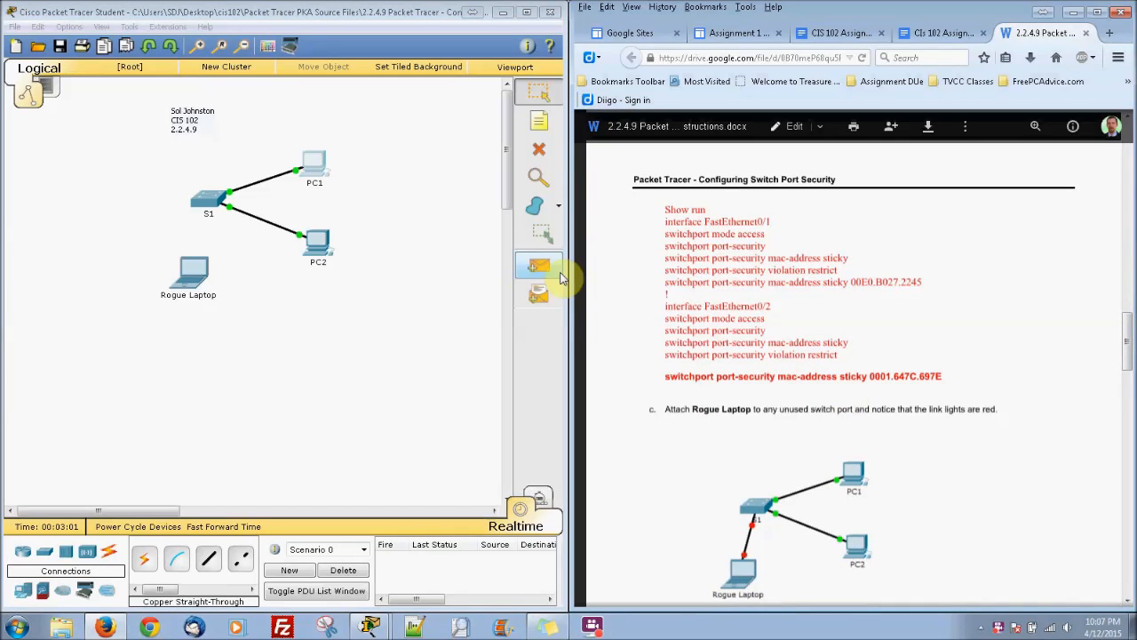
click(221, 199)
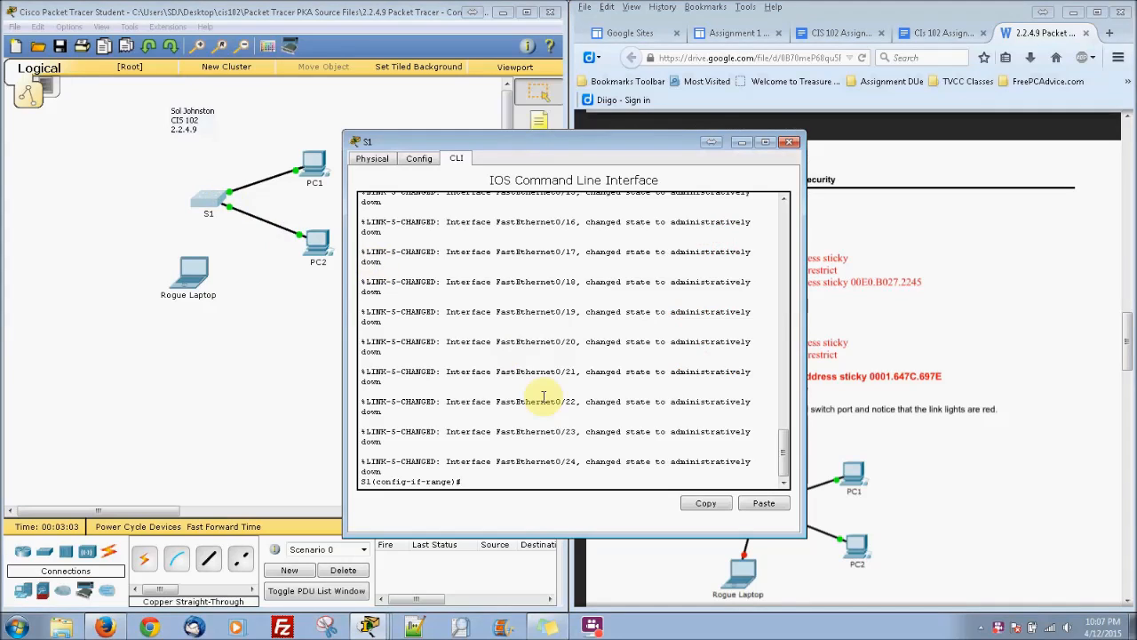
text(end)
key(Return)
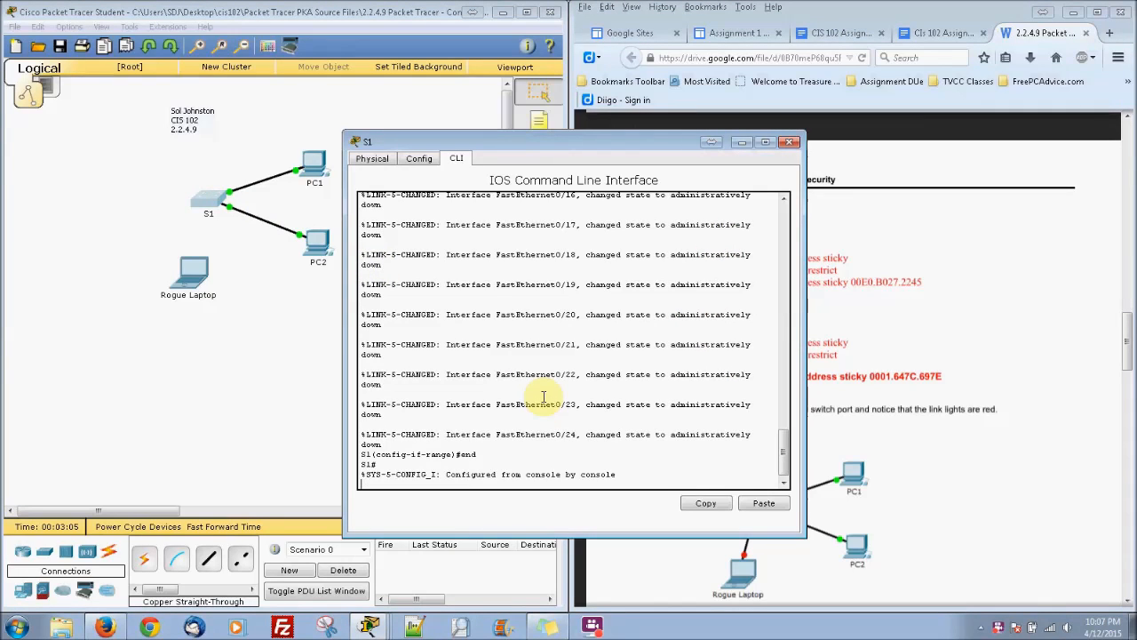
key(Return)
text(show run)
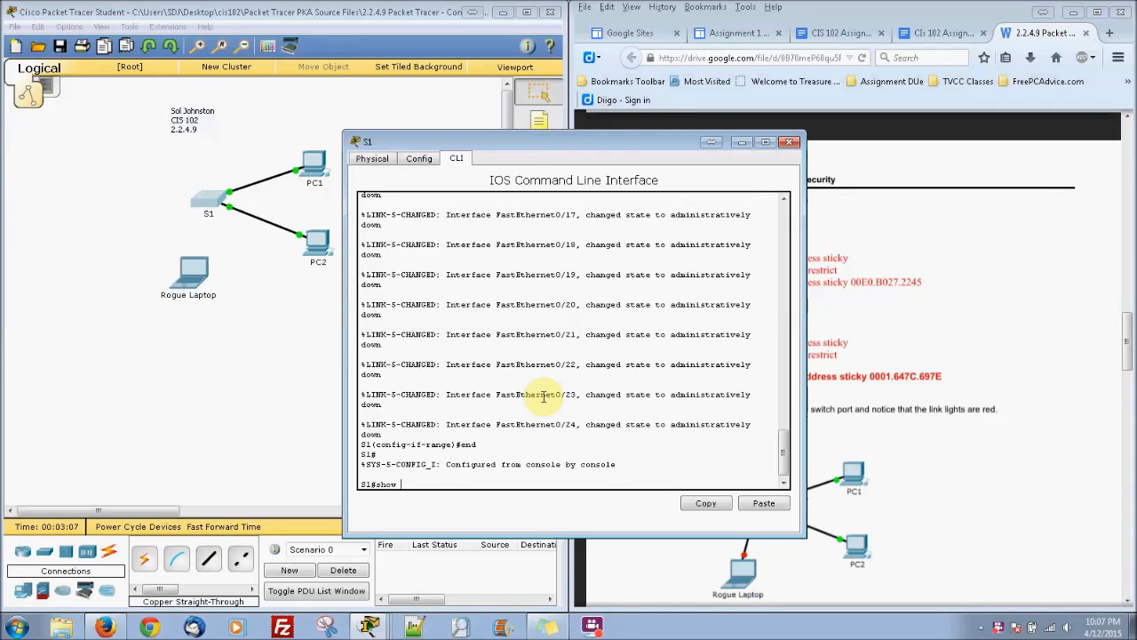
key(Return)
- Page through S1's running configuration to the end, checking port security on FastEthernet0/1 and 0/2 and the state of the remaining ports
key(Return)
key(Return)
key(Return)
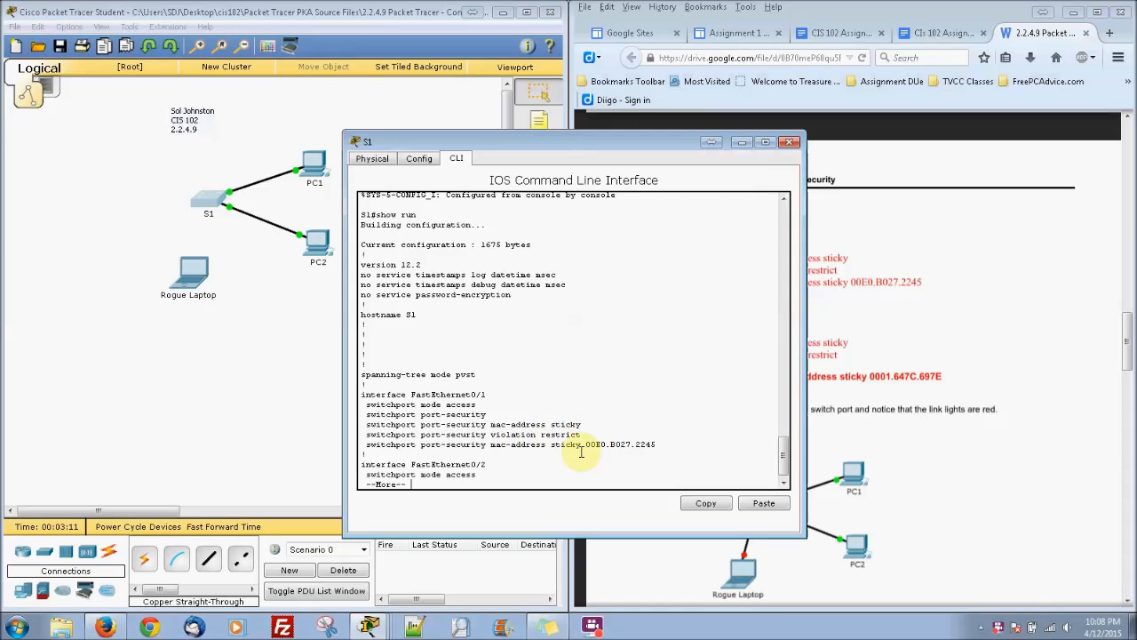
key(Return)
key(Return)
key(Return)
key(Return)
key(Return)
key(Return)
key(Return)
key(Return)
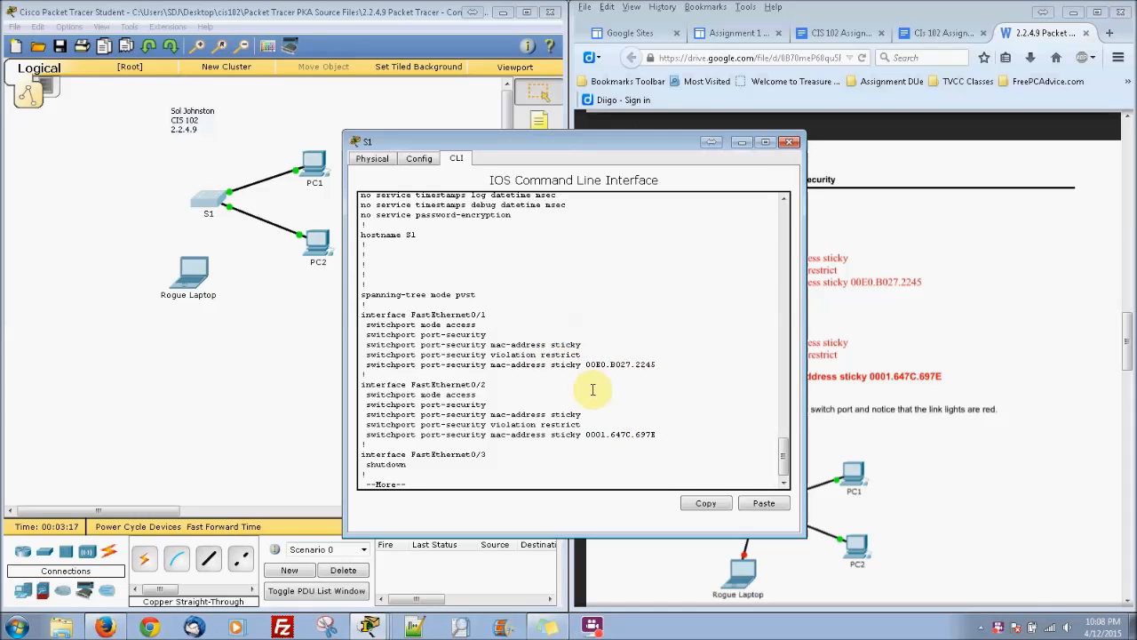
key(Return)
key(Return)
key(Return)
key(Return)
key(Return)
key(Return)
key(Return)
key(Return)
key(Return)
key(Return)
key(Return)
key(Return)
key(Return)
key(Return)
key(Return)
key(Return)
key(Return)
key(Return)
key(Return)
key(Return)
key(Return)
key(Return)
key(Return)
key(Return)
key(Return)
key(Return)
key(Return)
key(Return)
key(Return)
key(Return)
key(Return)
key(Return)
key(Return)
key(Return)
key(Return)
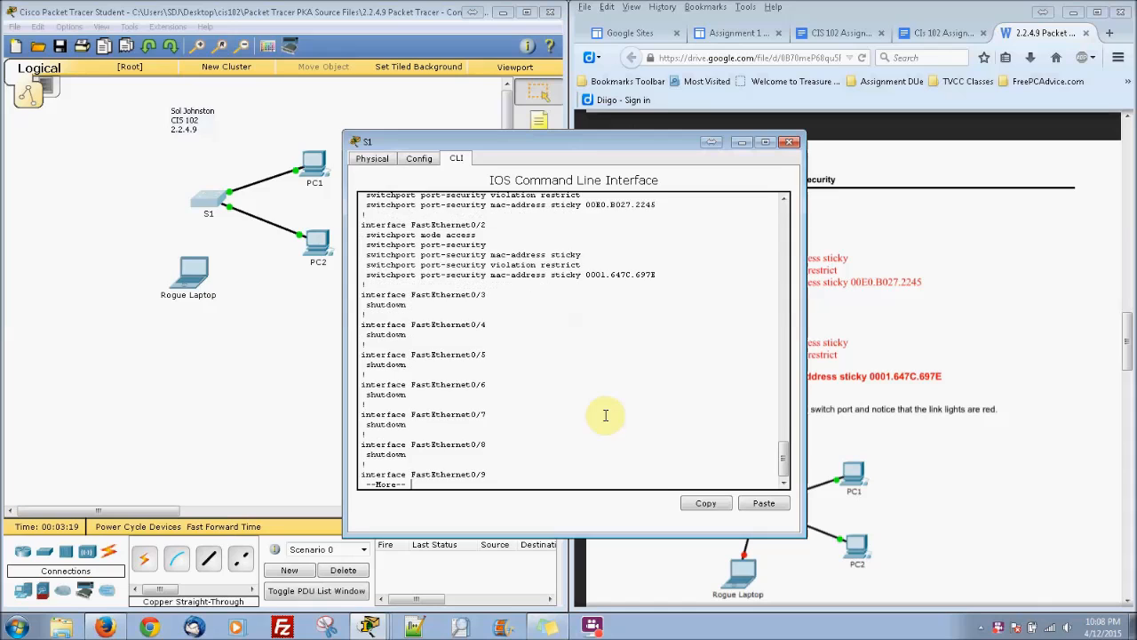
key(Return)
key(Return)
key(Return)
key(Return)
key(Return)
key(Return)
key(Return)
key(Return)
key(Return)
key(Return)
key(Return)
key(Return)
key(Return)
key(Return)
key(Return)
key(Return)
key(Return)
key(Return)
key(Return)
key(Return)
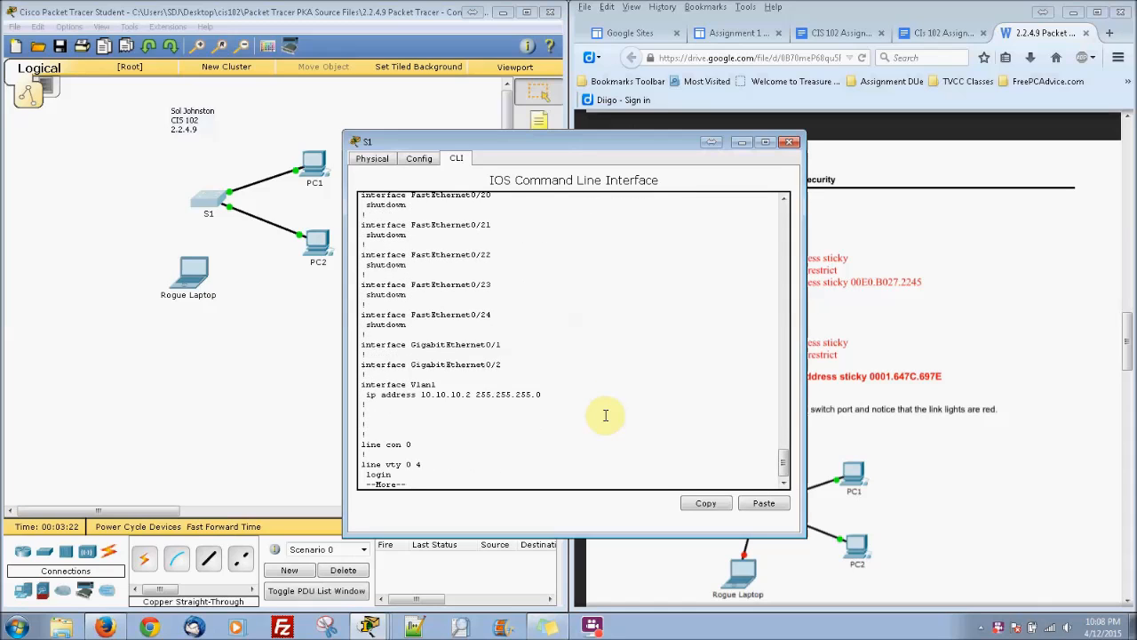
key(Return)
key(Return)
key(Return)
key(Return)
key(Return)
key(Return)
key(Return)
key(Return)
key(Return)
key(Return)
key(Return)
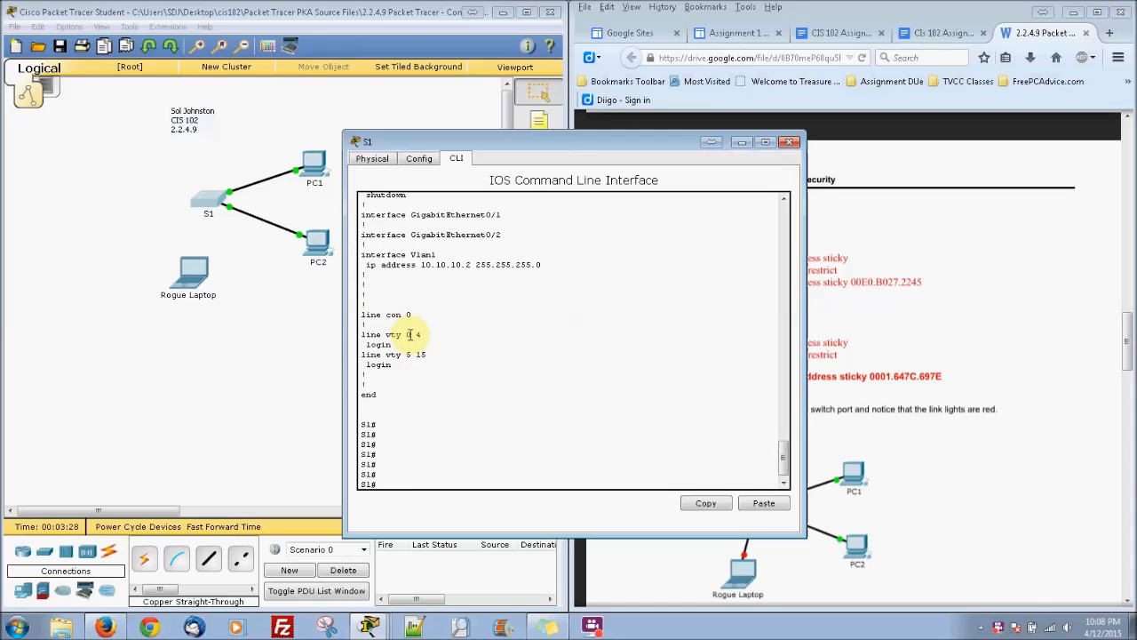
- Select the Rogue Laptop in the topology and close the S1 window
click(293, 311)
click(203, 281)
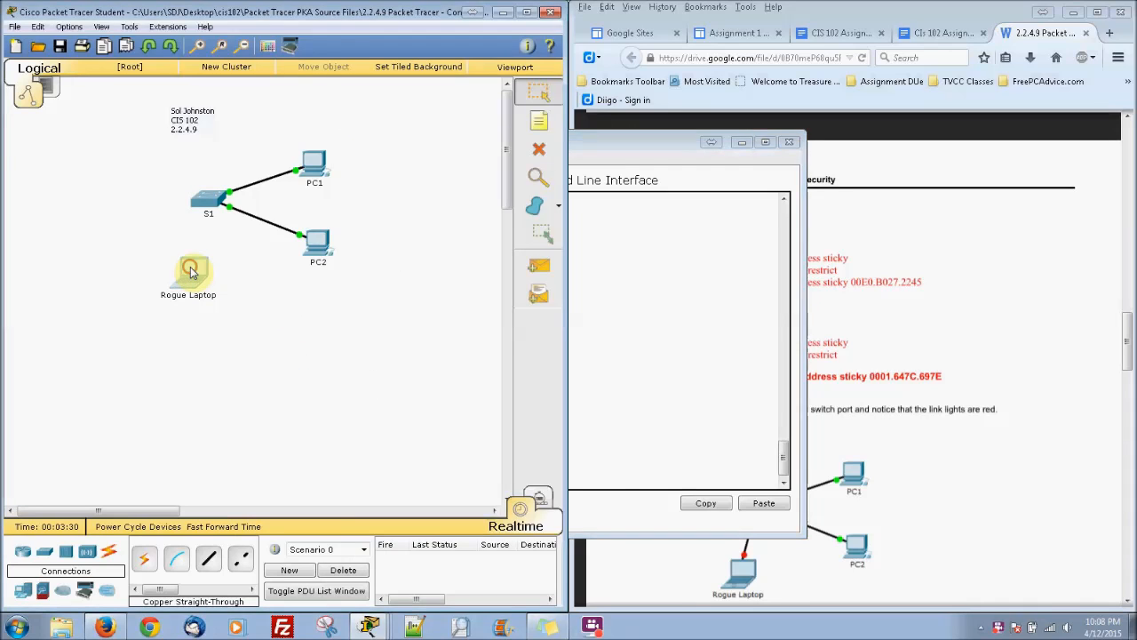
click(788, 143)
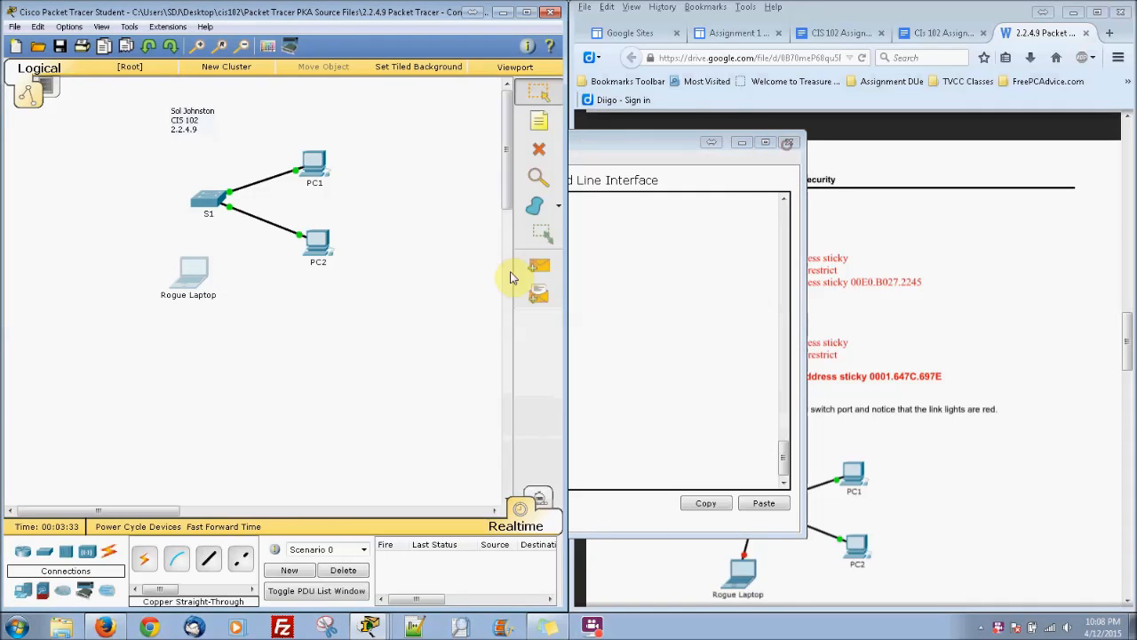
- Connect the Rogue Laptop's FastEthernet0 port to S1's FastEthernet0/3 port with a copper straight-through cable
click(208, 558)
click(204, 272)
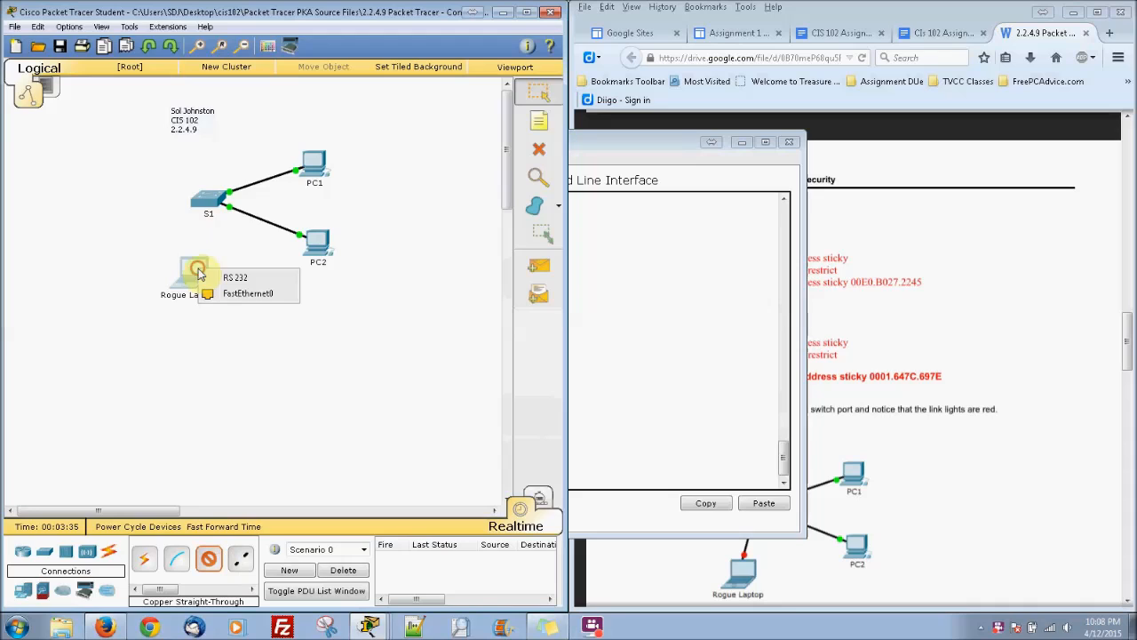
click(231, 301)
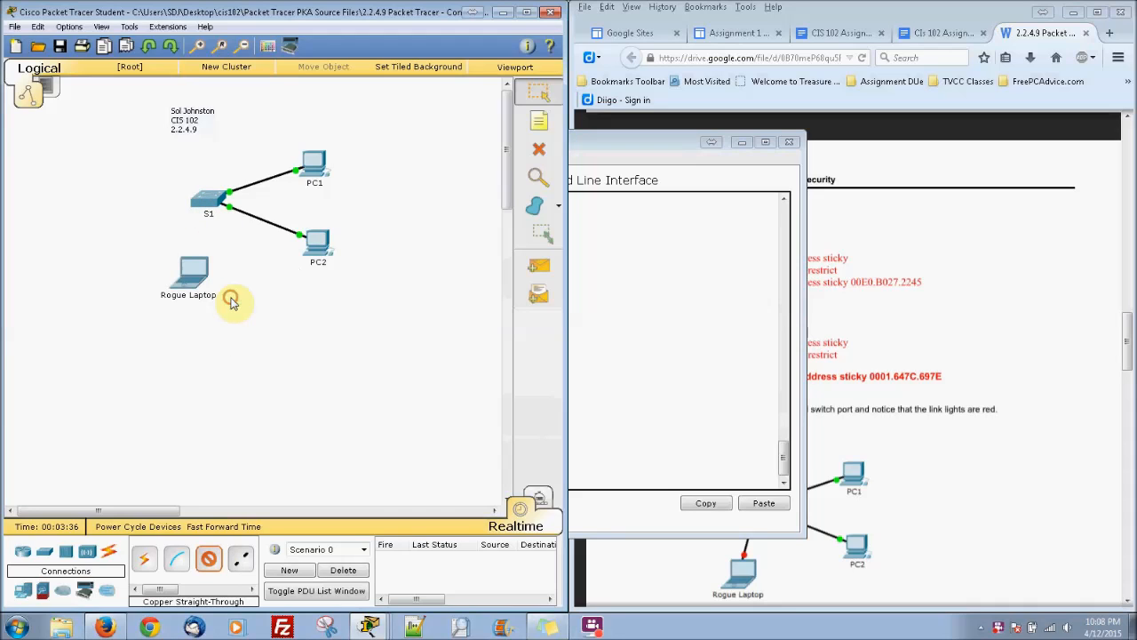
click(215, 199)
click(267, 228)
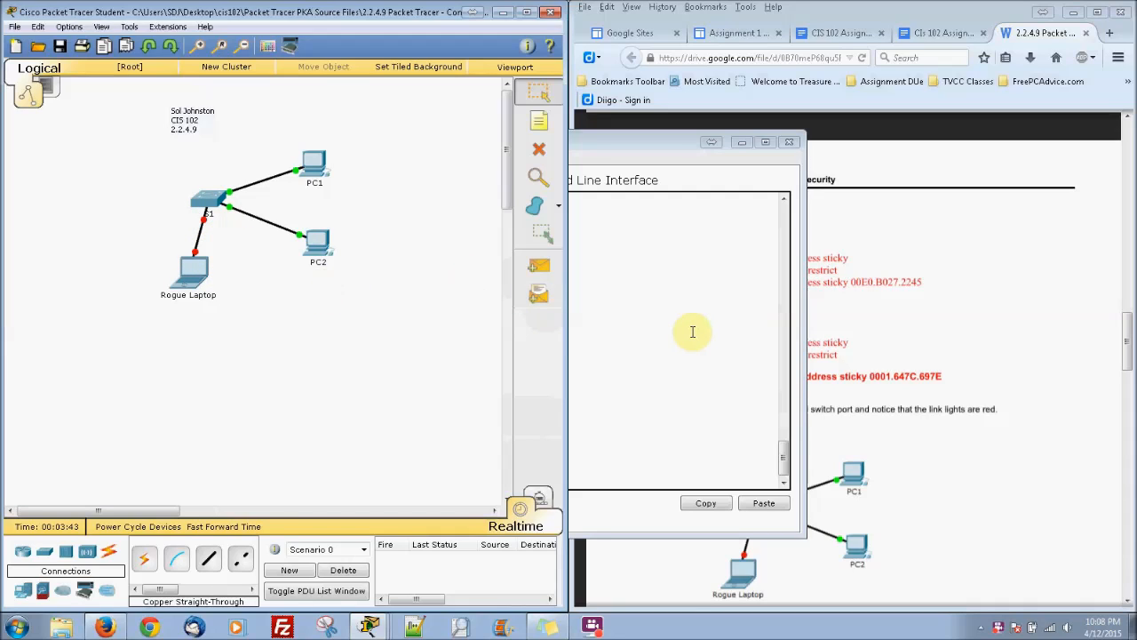
- Minimize the S1 window and delete the cable between S1 and PC2, following step e of the lab instructions
click(618, 298)
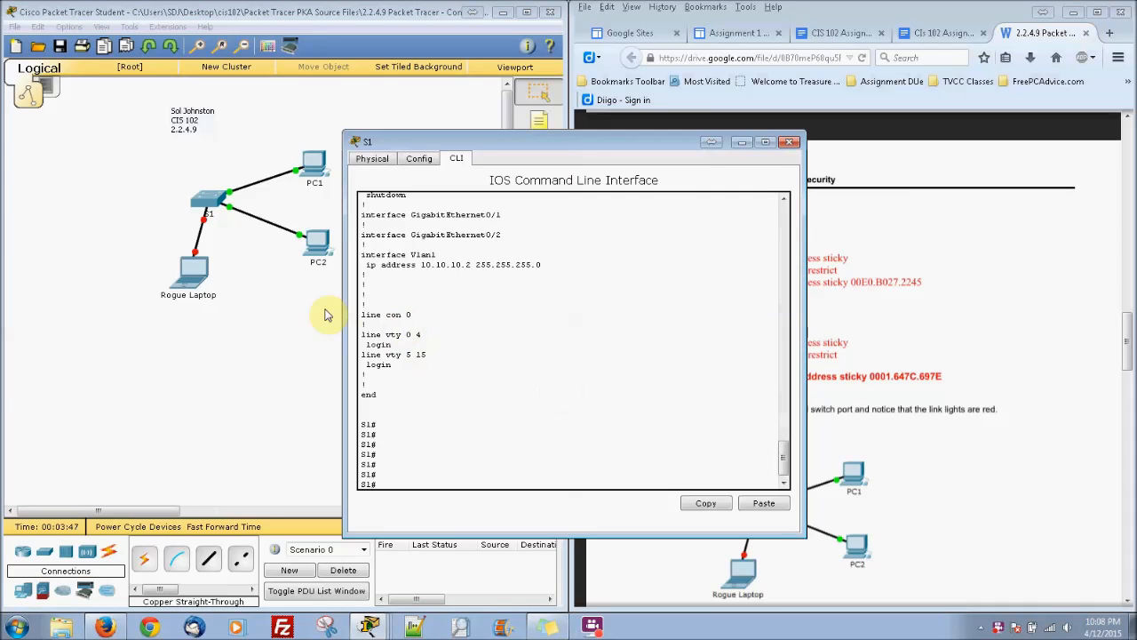
click(888, 298)
scroll(1127, 342, down, 5)
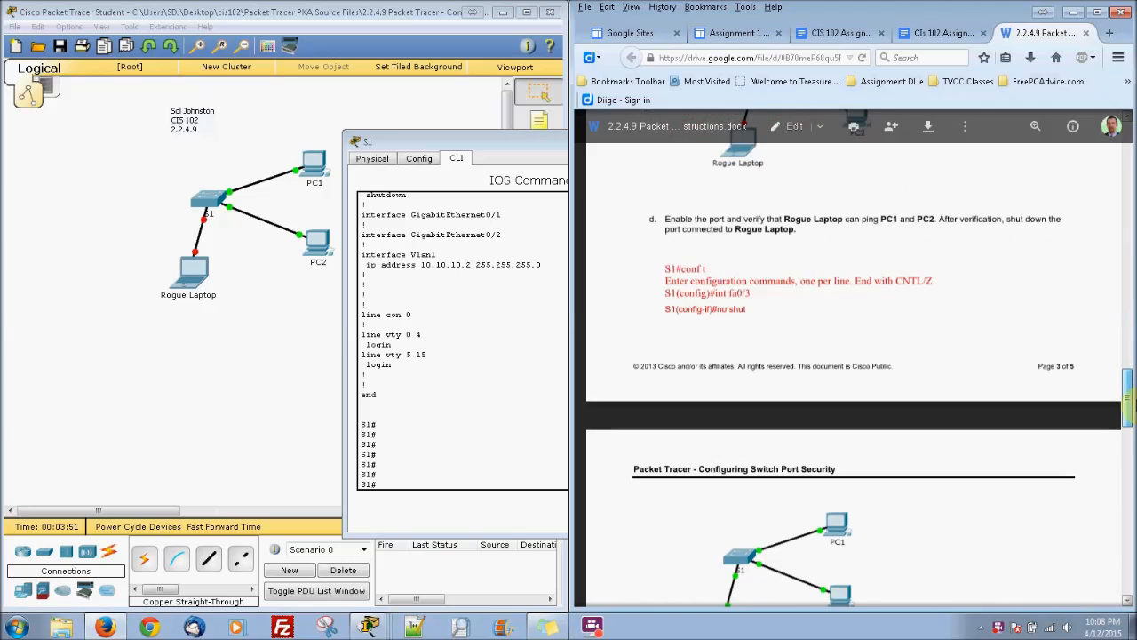
scroll(1127, 405, down, 2)
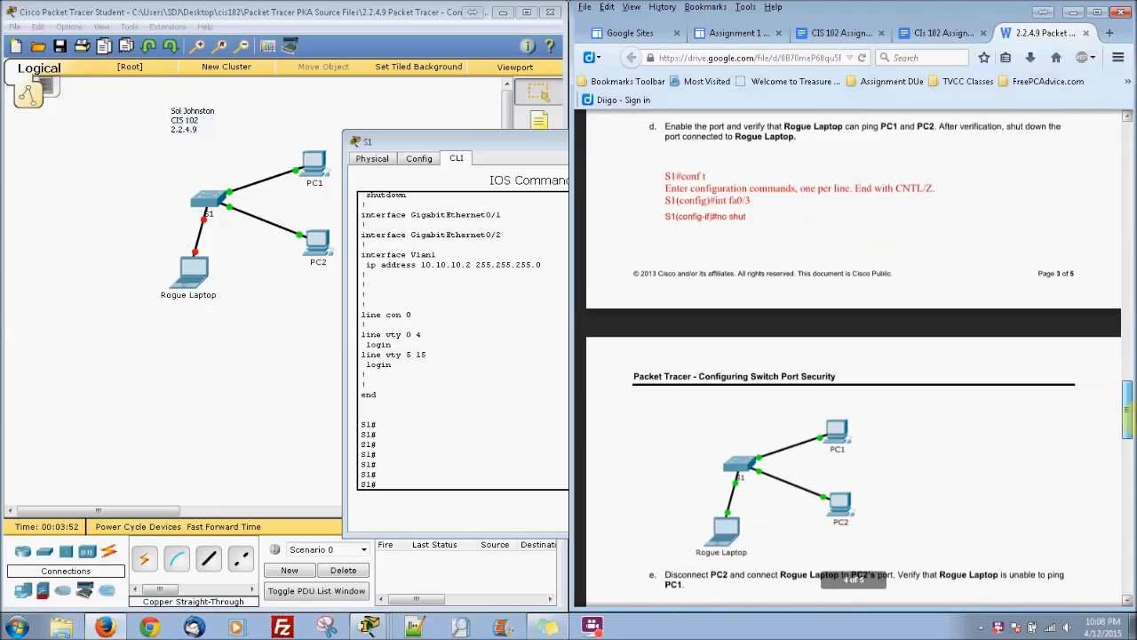
click(517, 408)
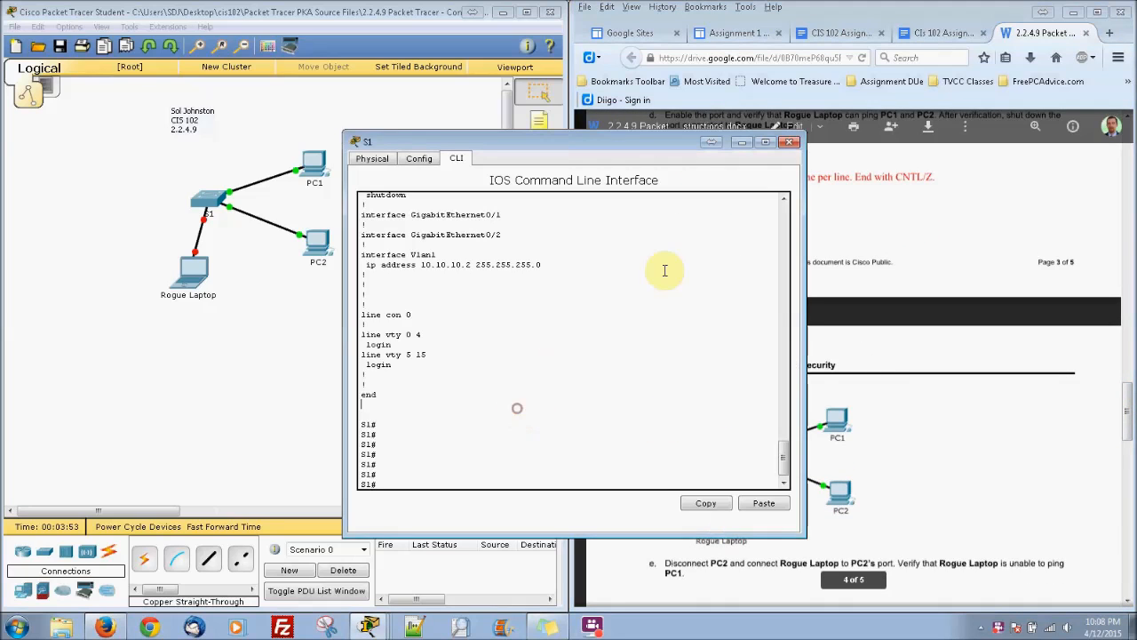
click(742, 143)
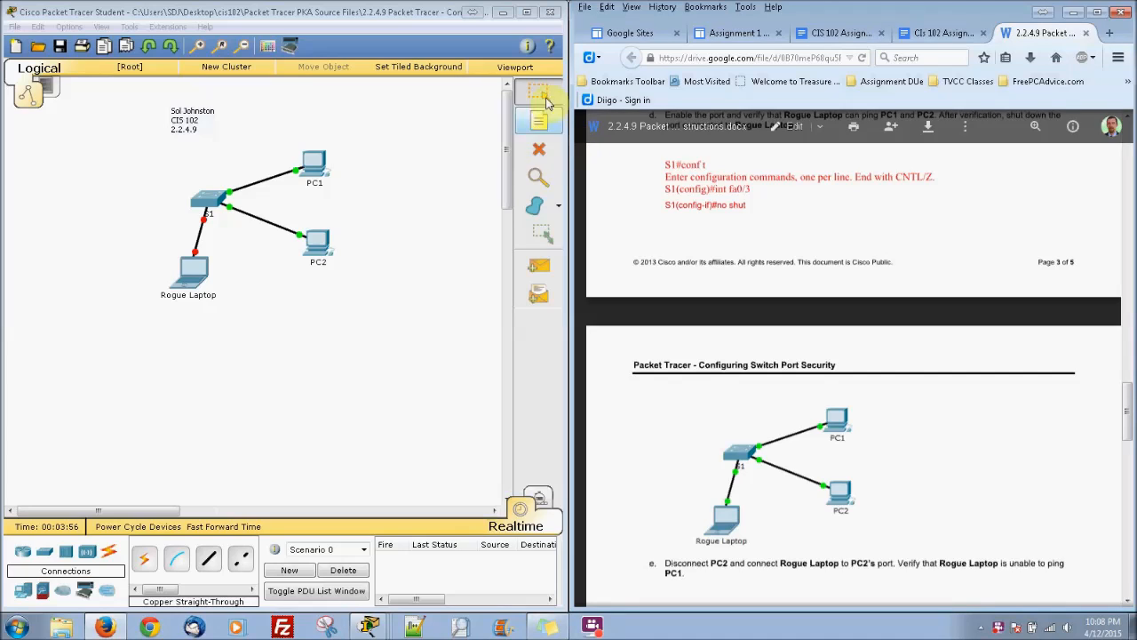
click(536, 147)
click(265, 228)
click(538, 92)
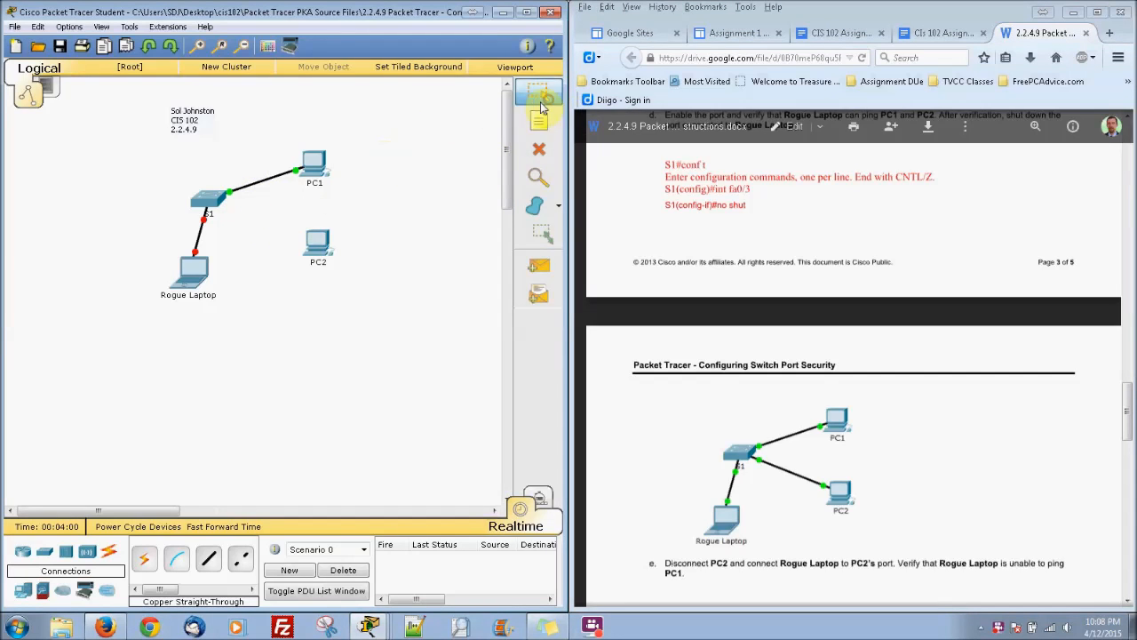
- Move the S1 end of the Rogue Laptop's cable to port FastEthernet0/2 and fast-forward the simulation time
click(208, 213)
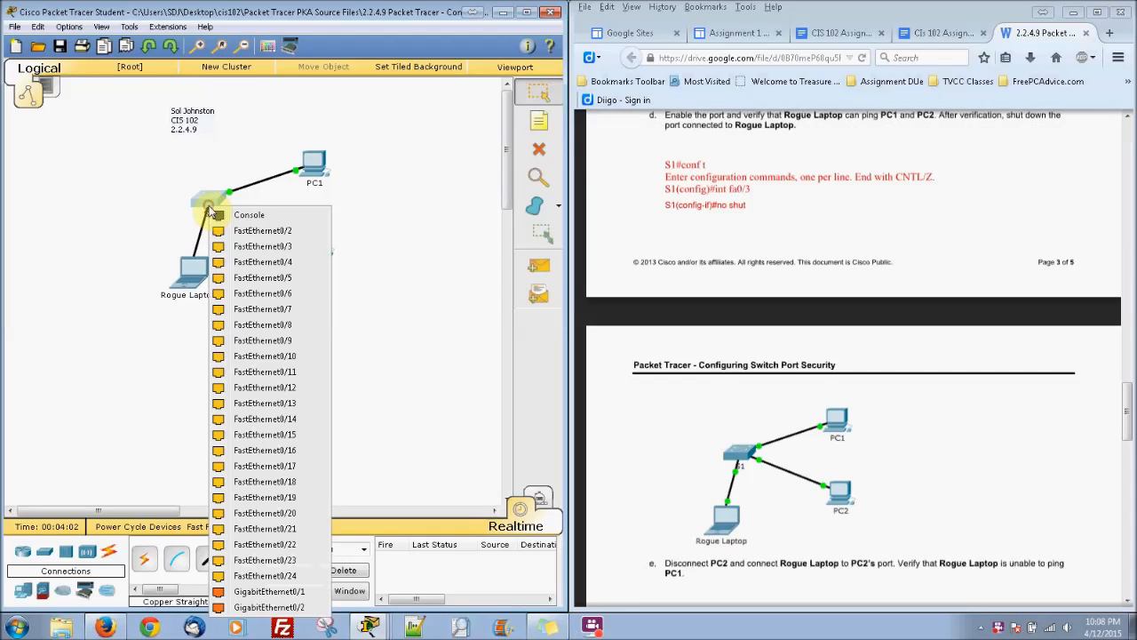
click(238, 231)
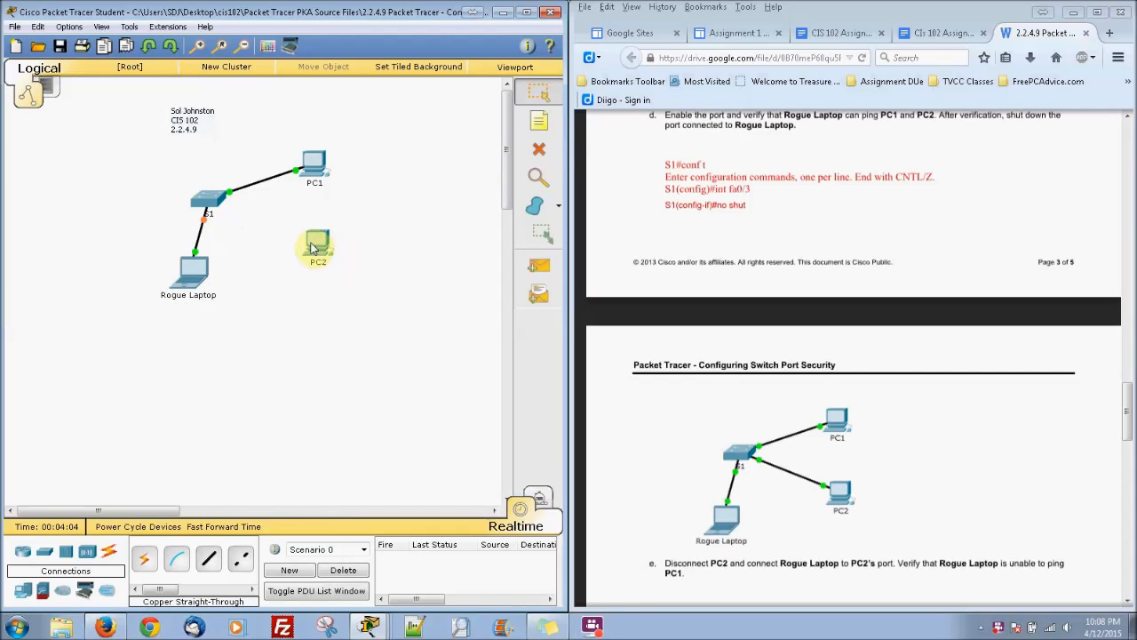
click(238, 527)
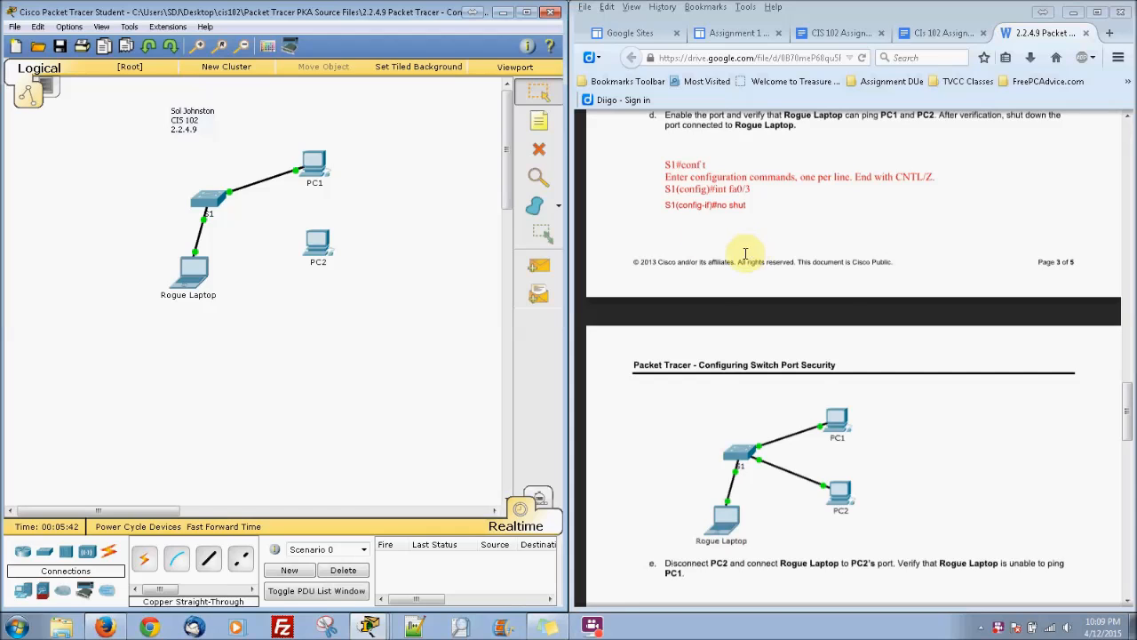
- Ping 10.10.10.10 from the Rogue Laptop's Command Prompt while it is on PC2's former port, and close the laptop window
click(1129, 406)
drag(1130, 406, 1130, 464)
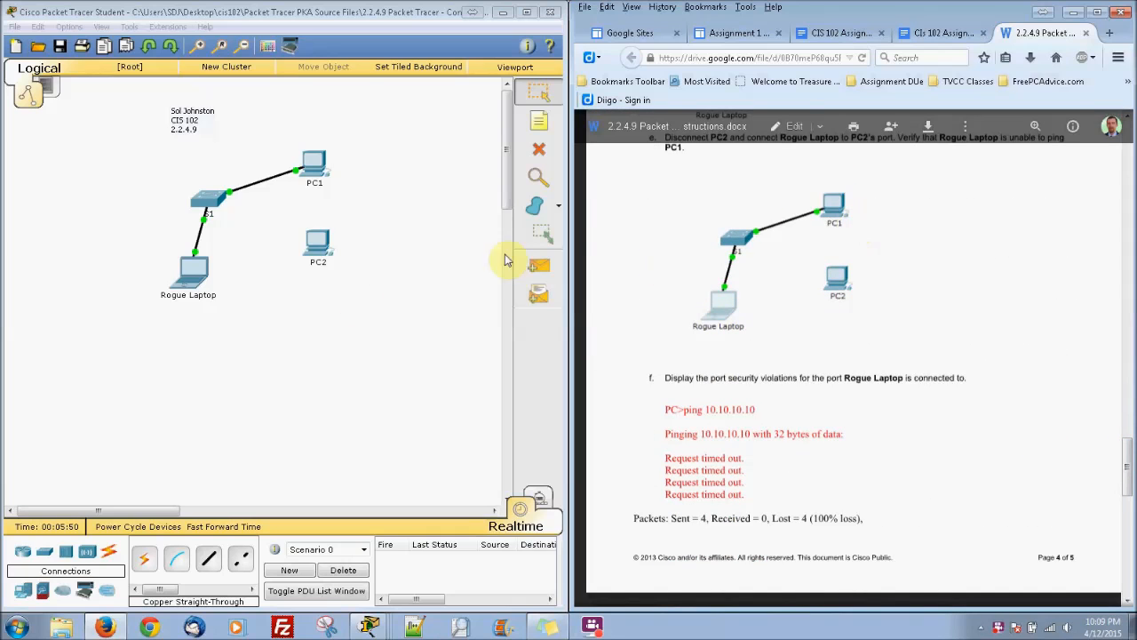
click(196, 266)
click(466, 158)
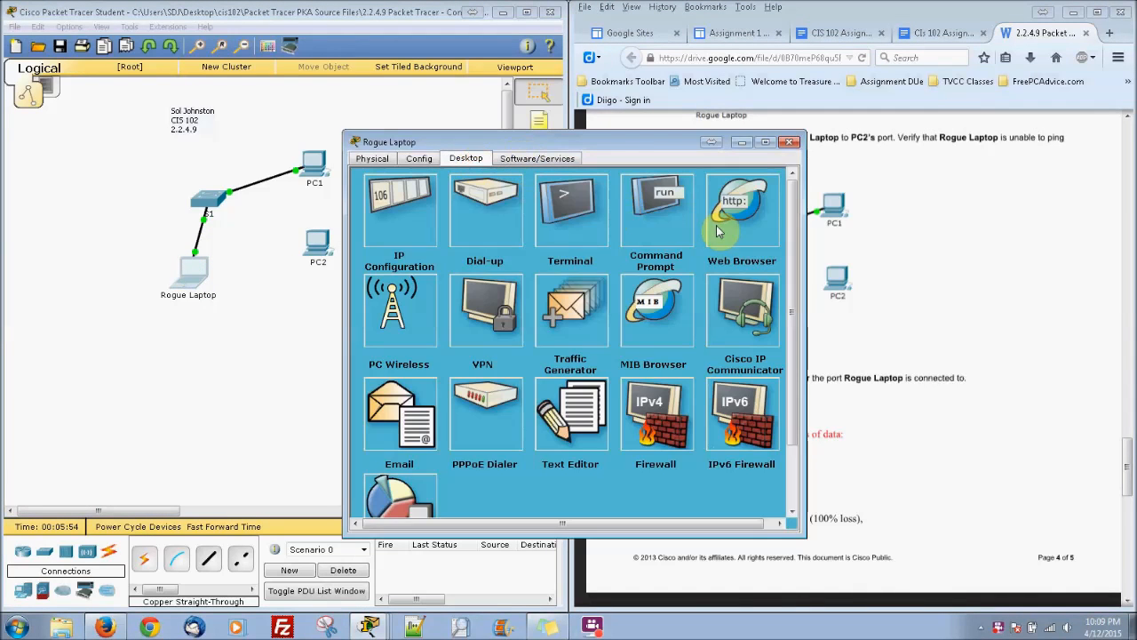
click(673, 228)
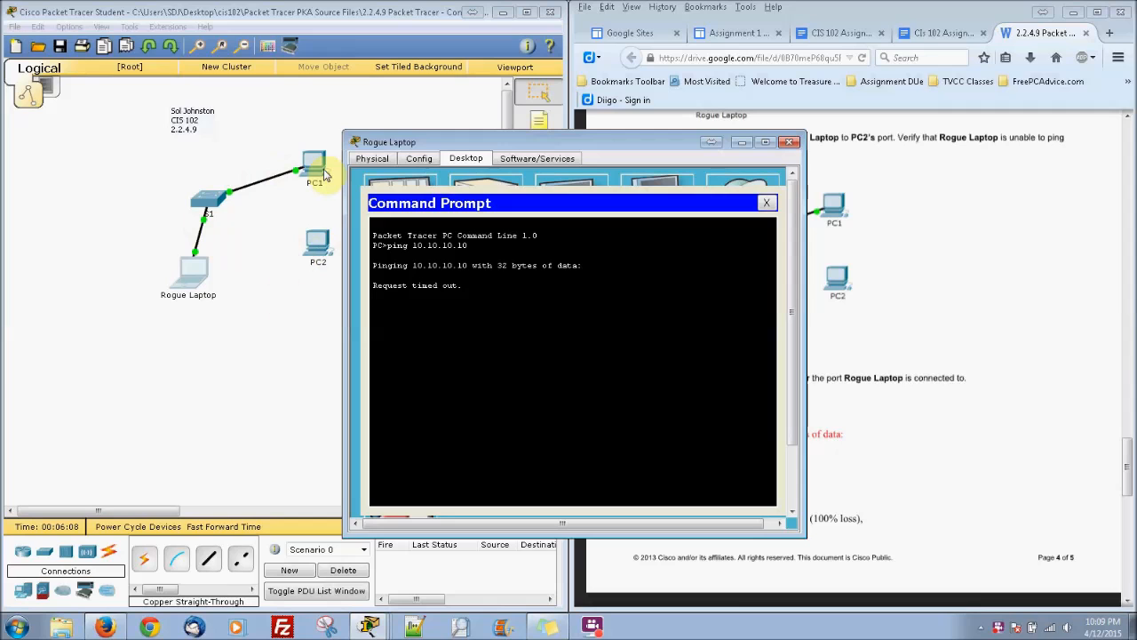
click(788, 142)
- Go back to step d of the lab instructions and move the Rogue Laptop's cable to FastEthernet0/3 on S1
drag(1122, 459, 1122, 399)
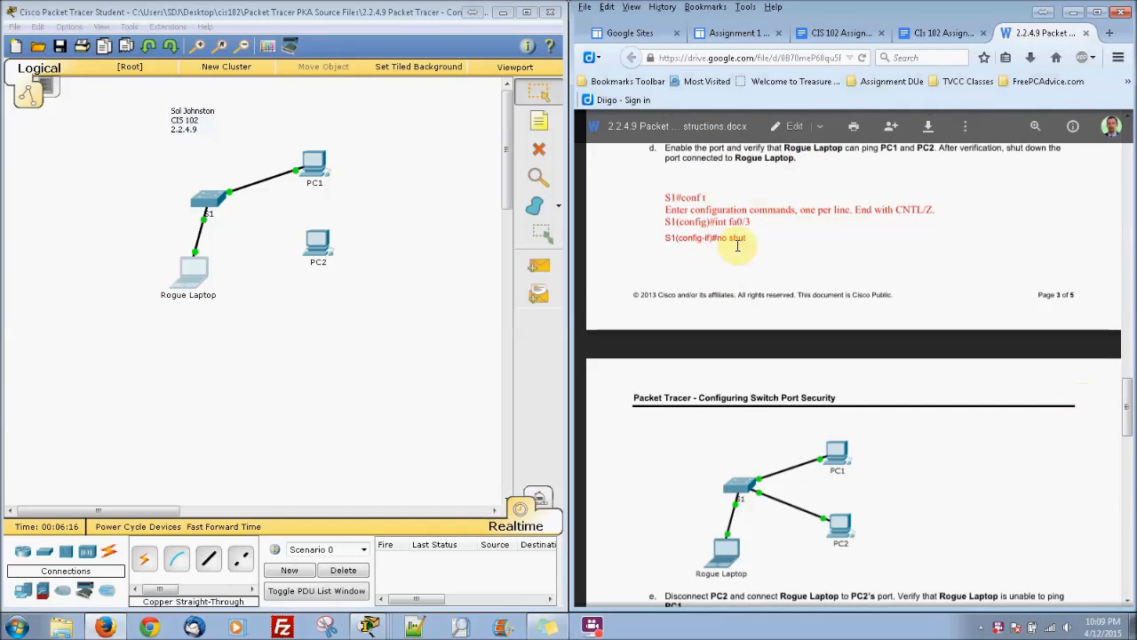
click(203, 226)
click(212, 201)
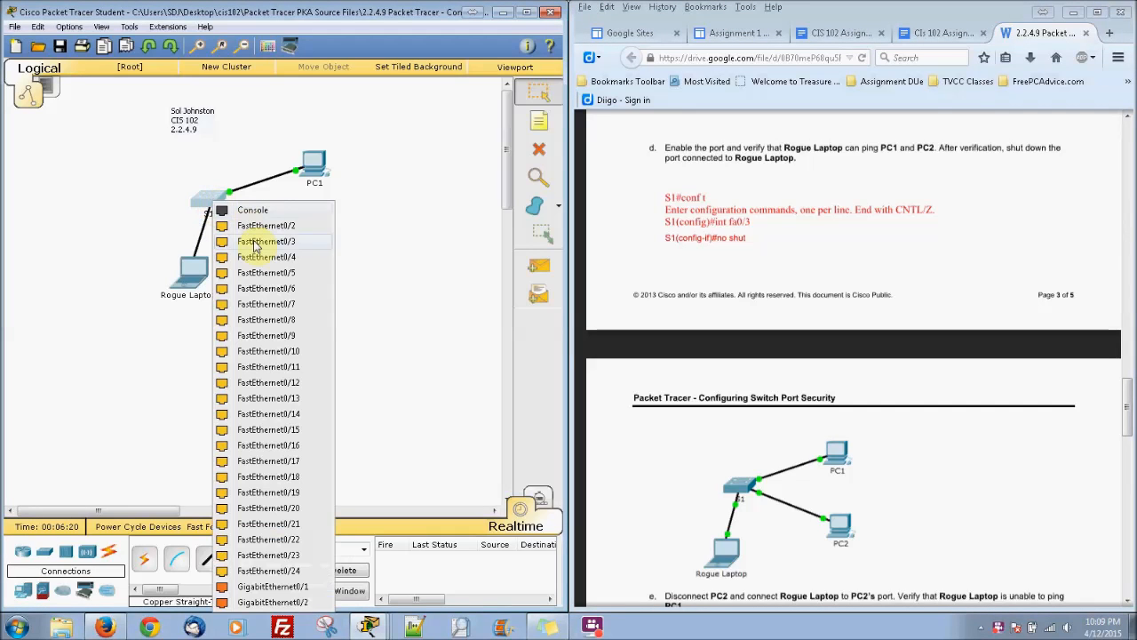
click(256, 247)
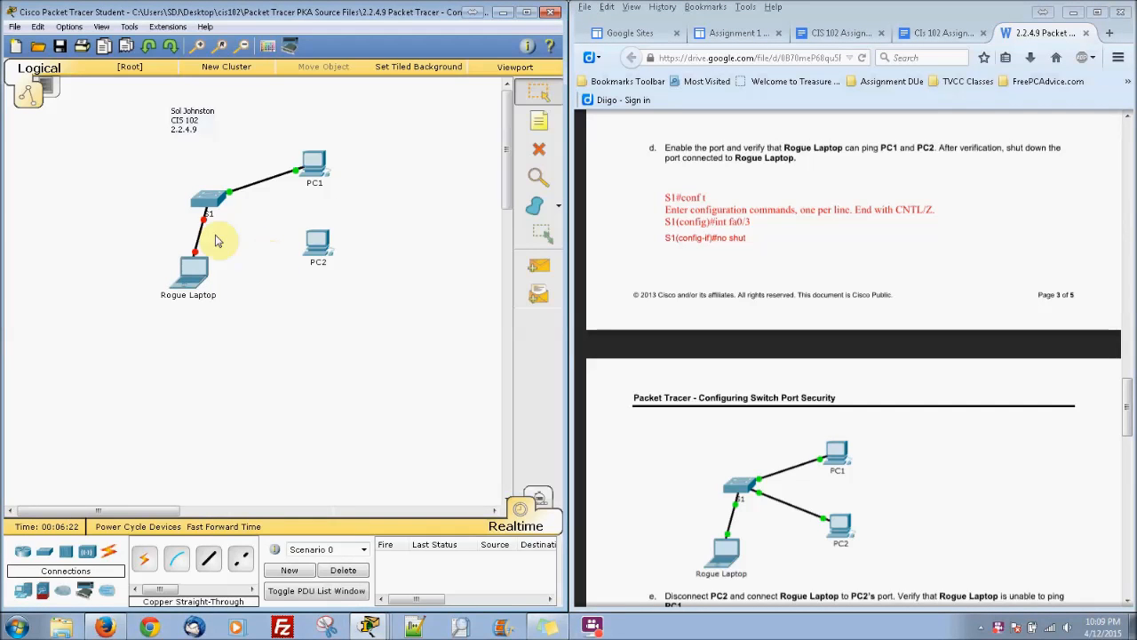
- On S1's command line, enter configuration mode with conf t, select int fa0/3, and enable the port with no shut
click(213, 201)
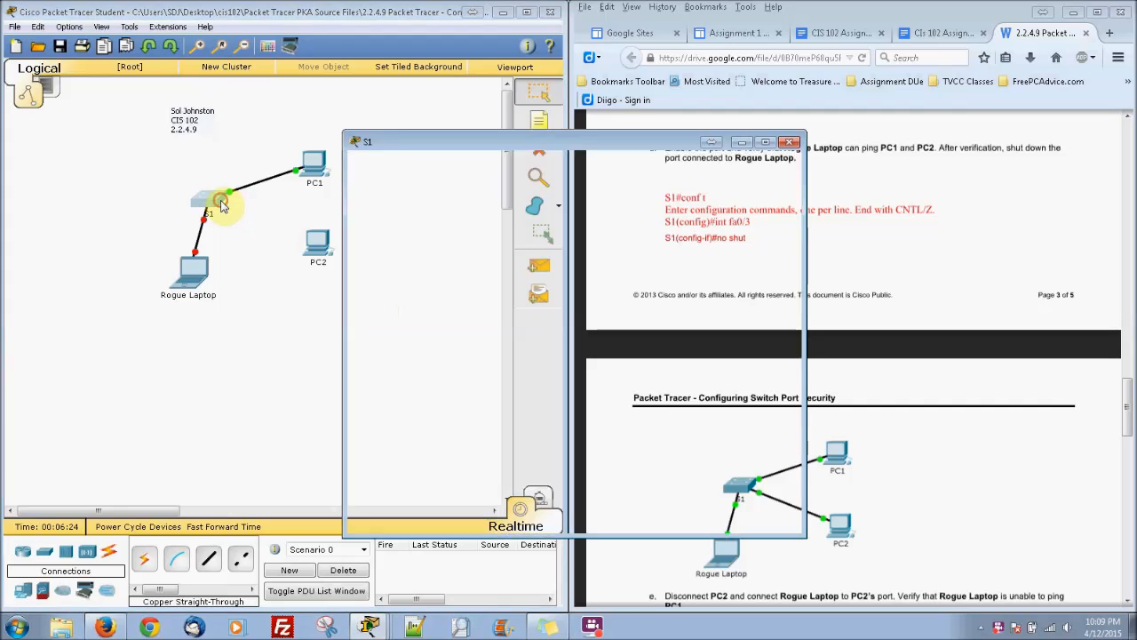
key(Return)
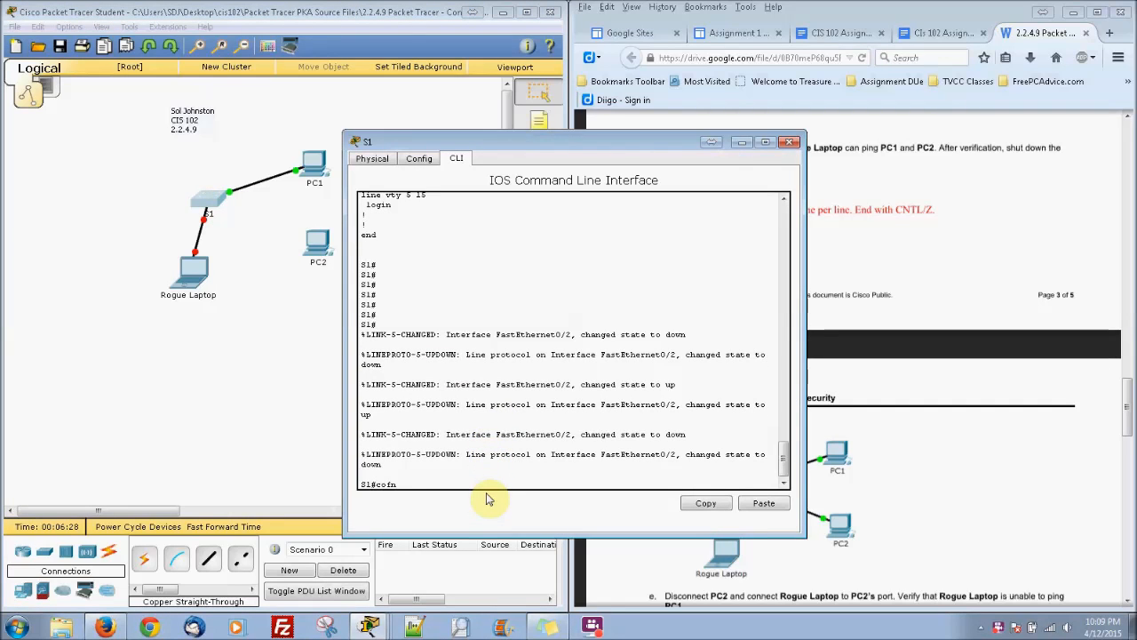
key(Return)
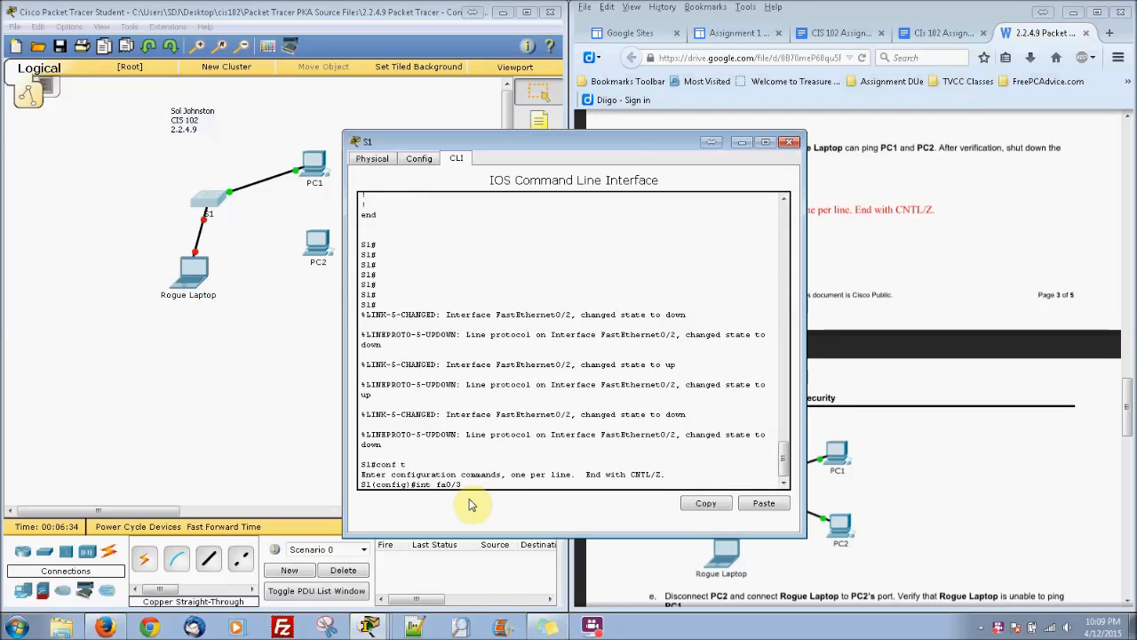
key(Return)
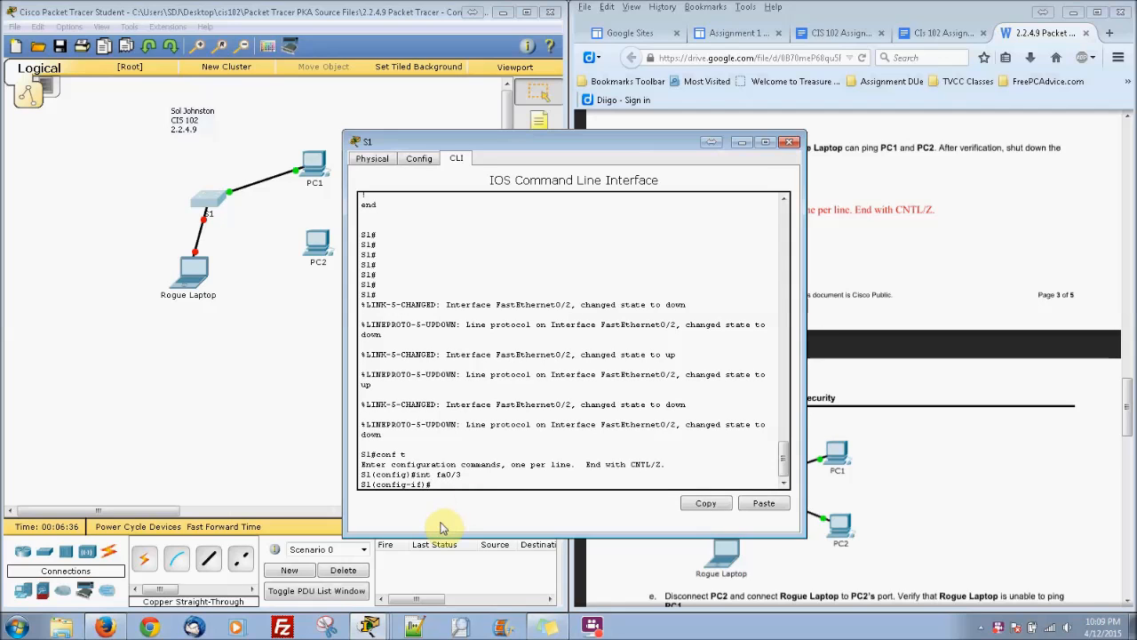
key(Return)
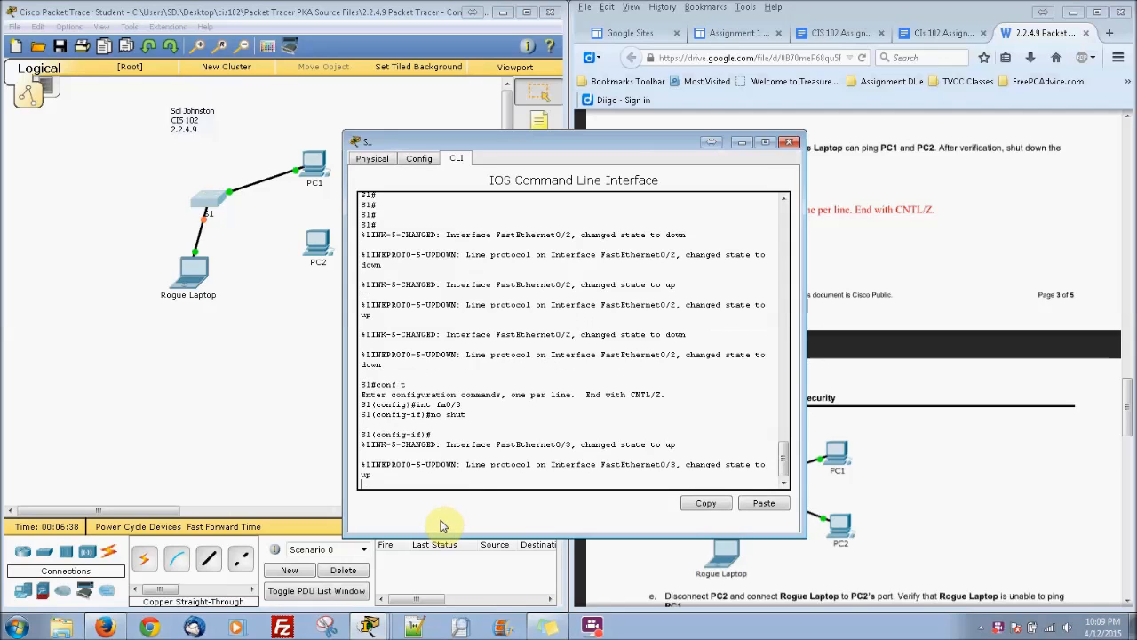
key(Return)
- Fast-forward the simulation time, ping 10.10.10.10 from the Rogue Laptop over FastEthernet0/3, and close the laptop window
click(177, 426)
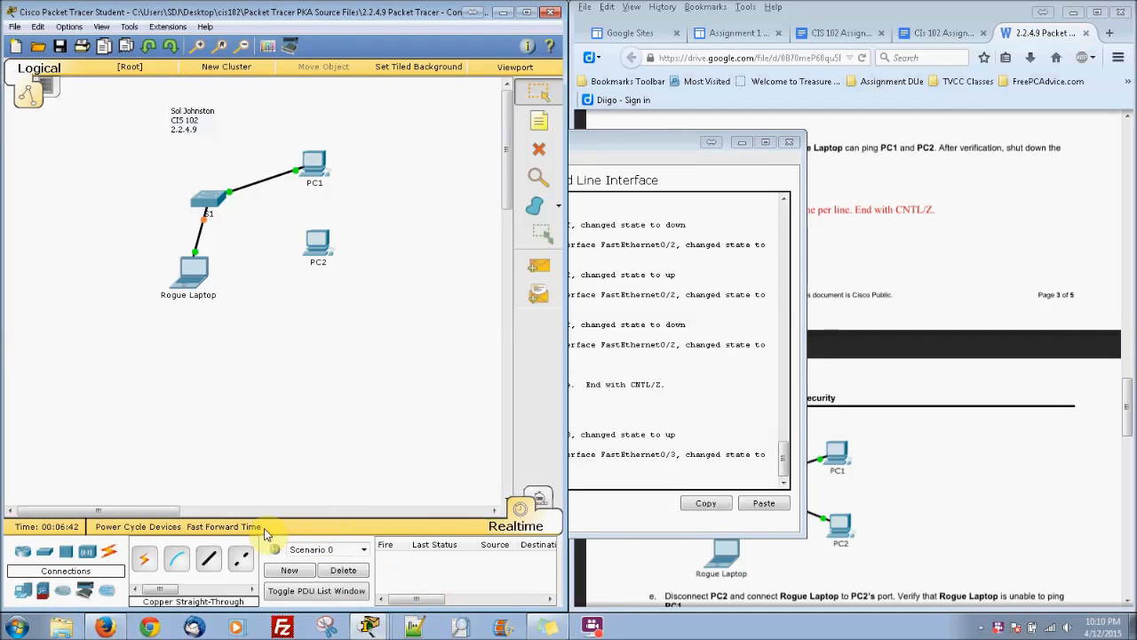
click(190, 269)
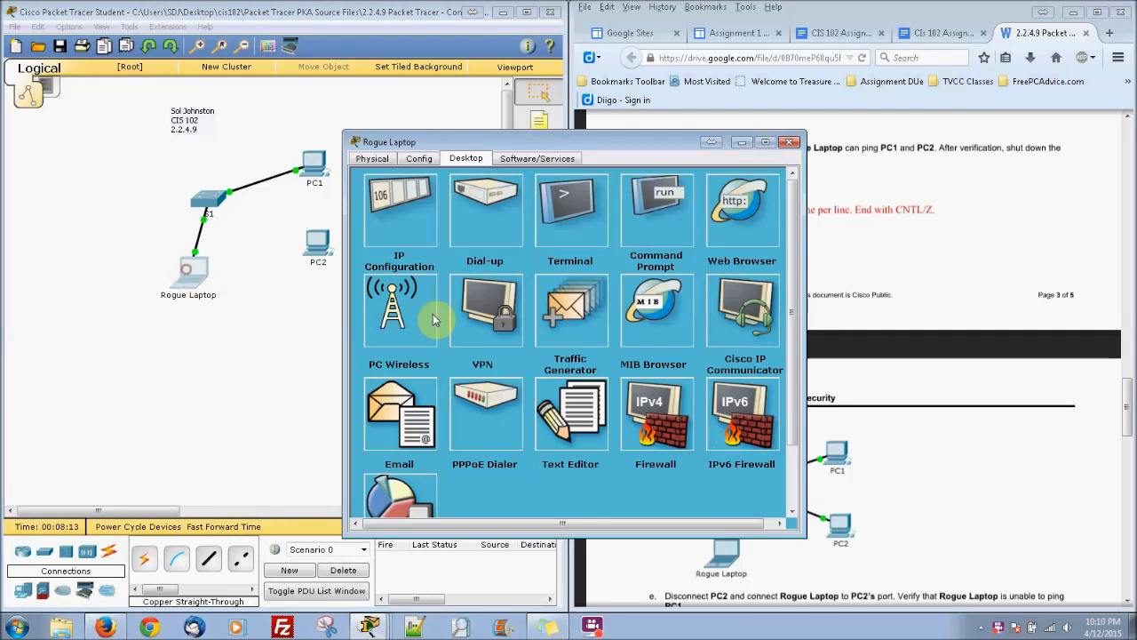
click(653, 253)
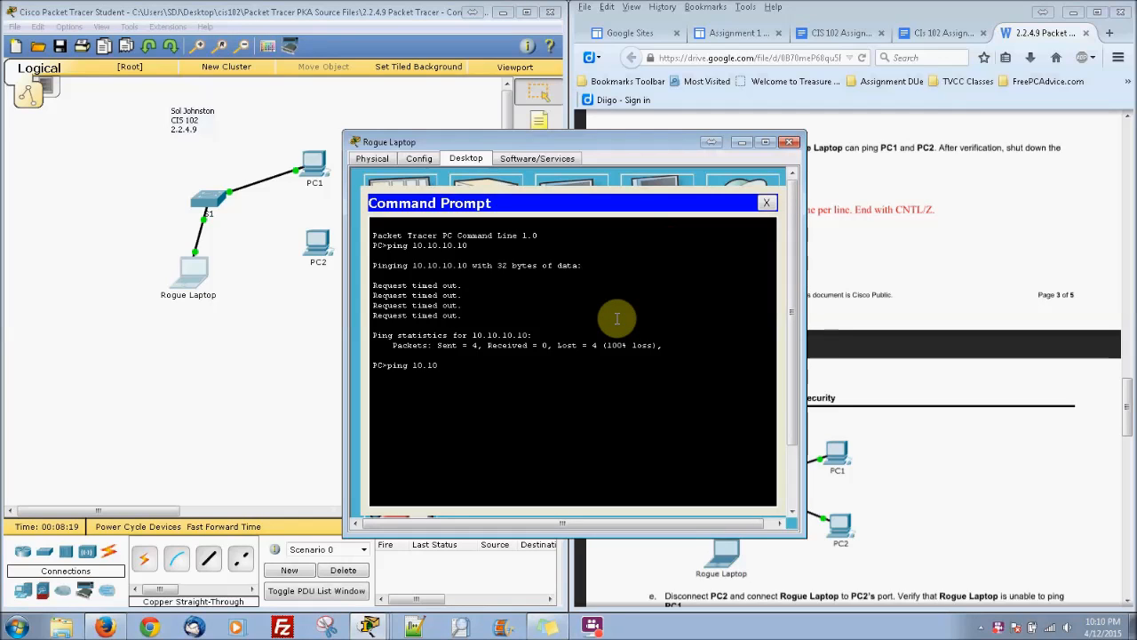
key(Return)
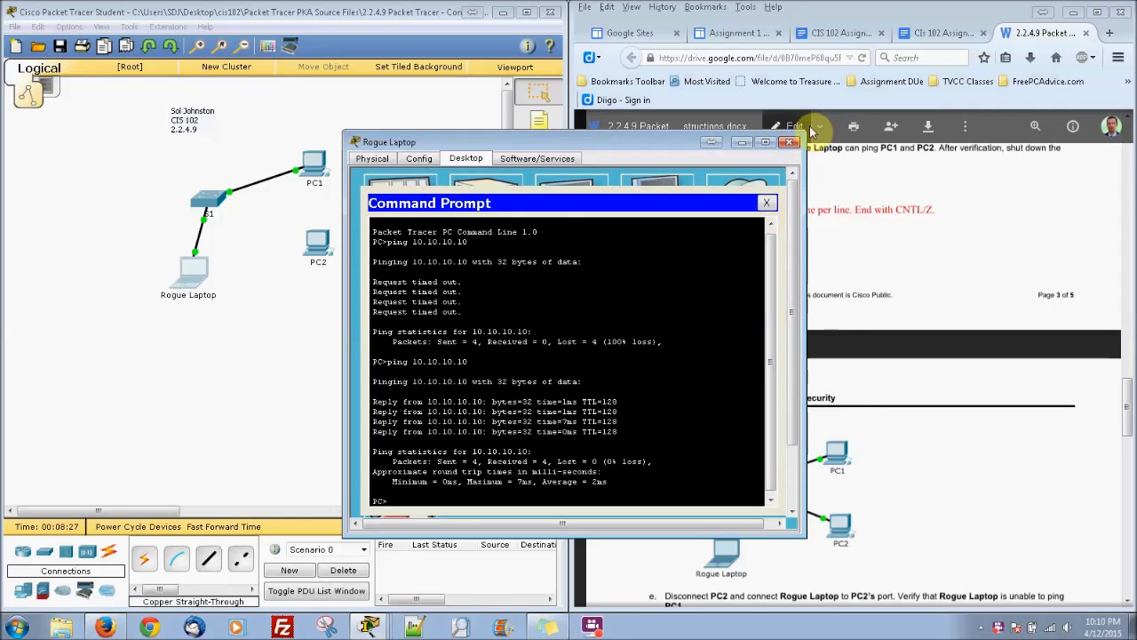
click(788, 142)
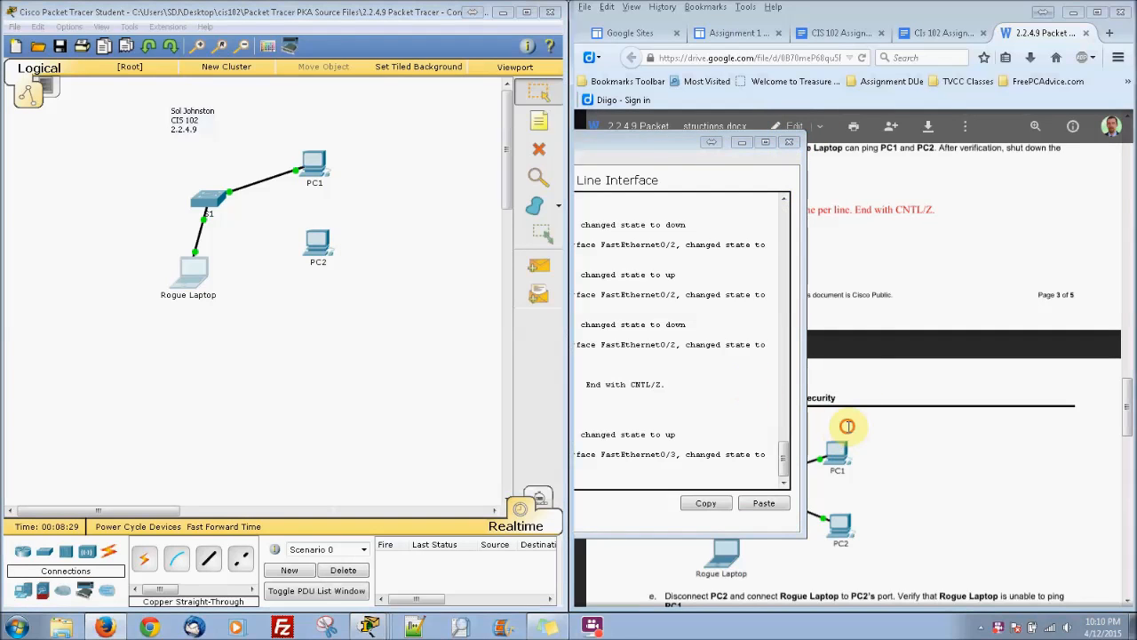
- Move the Rogue Laptop's cable to S1's FastEthernet0/2 and attach its other end to PC2's FastEthernet0 port instead of the laptop
click(847, 425)
drag(1128, 396, 1130, 465)
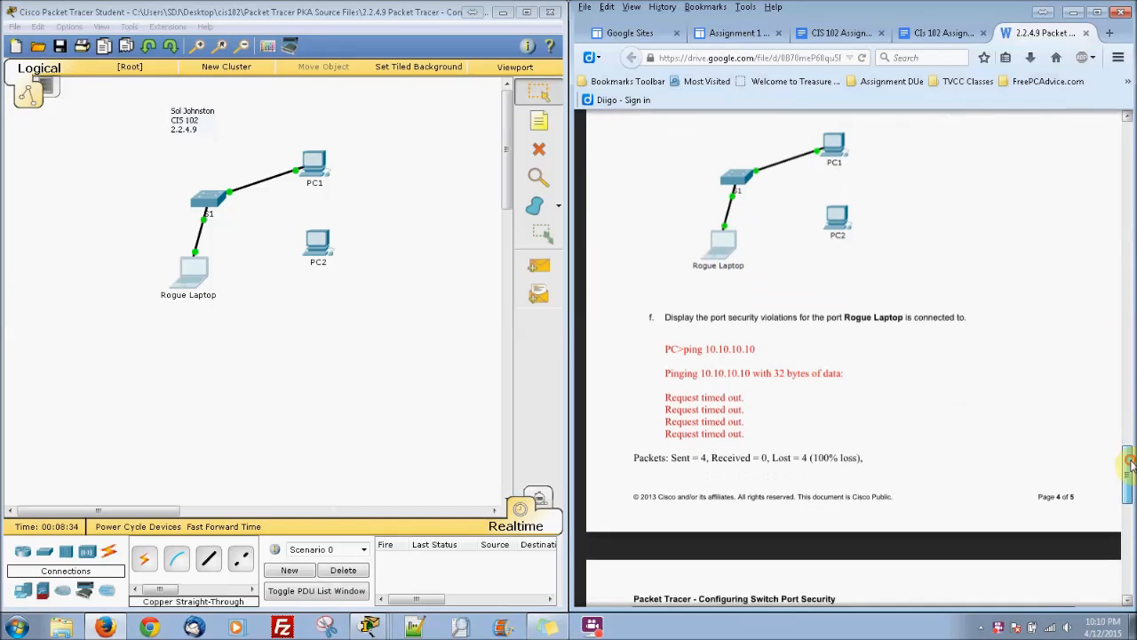
click(202, 224)
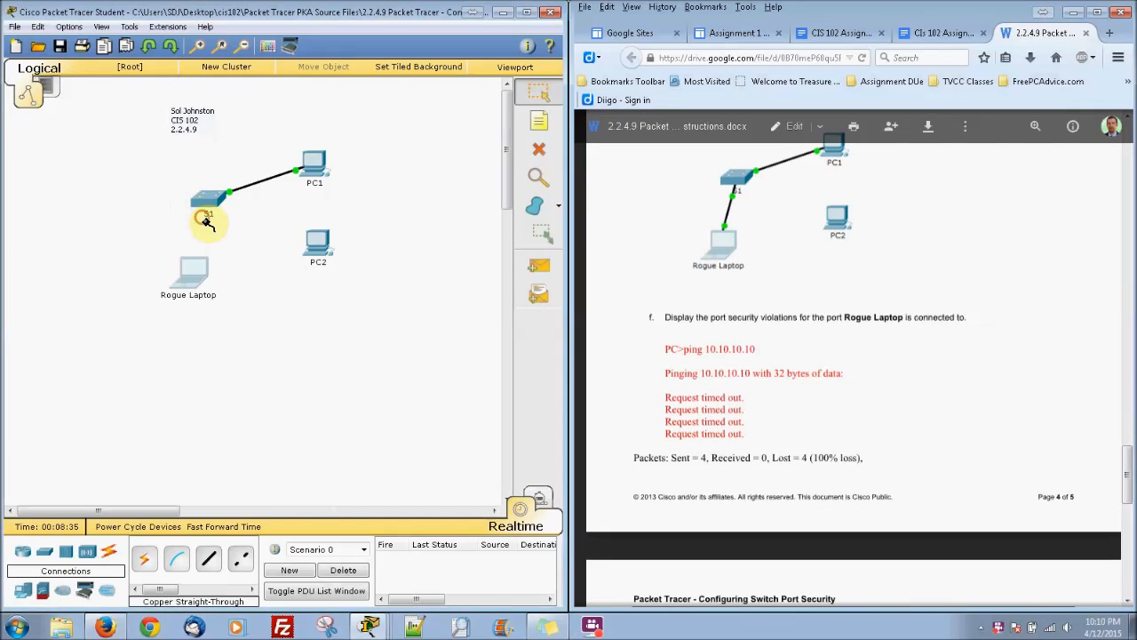
click(212, 200)
click(243, 226)
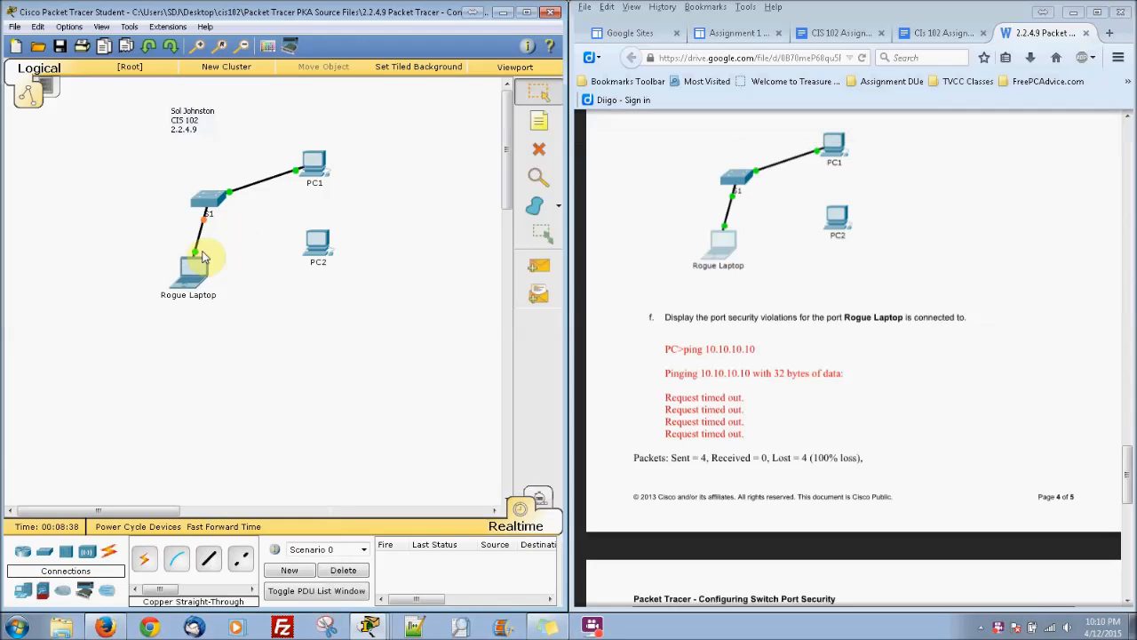
click(317, 245)
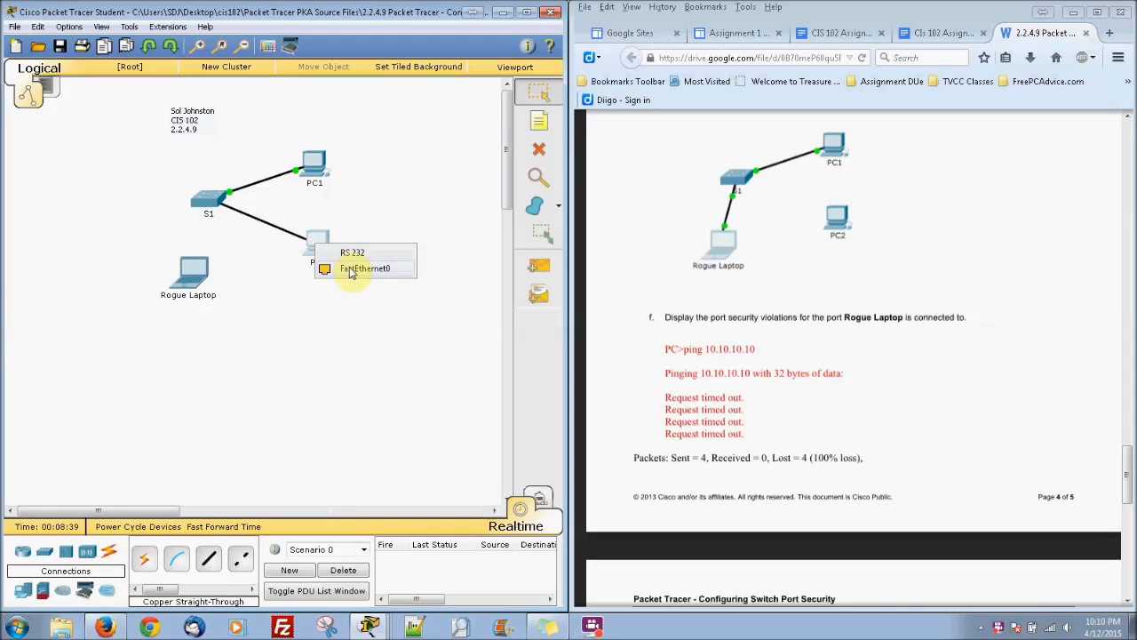
click(350, 269)
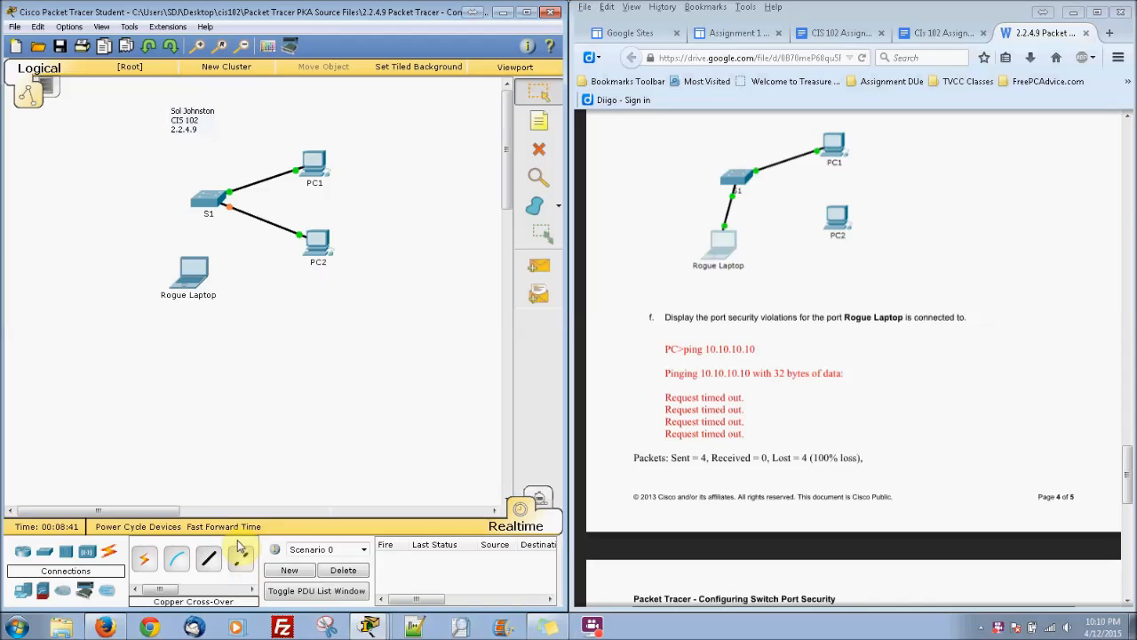
- Following step g of the lab instructions, ping 10.10.10.10 from PC2's Command Prompt and return to the instructions
click(881, 430)
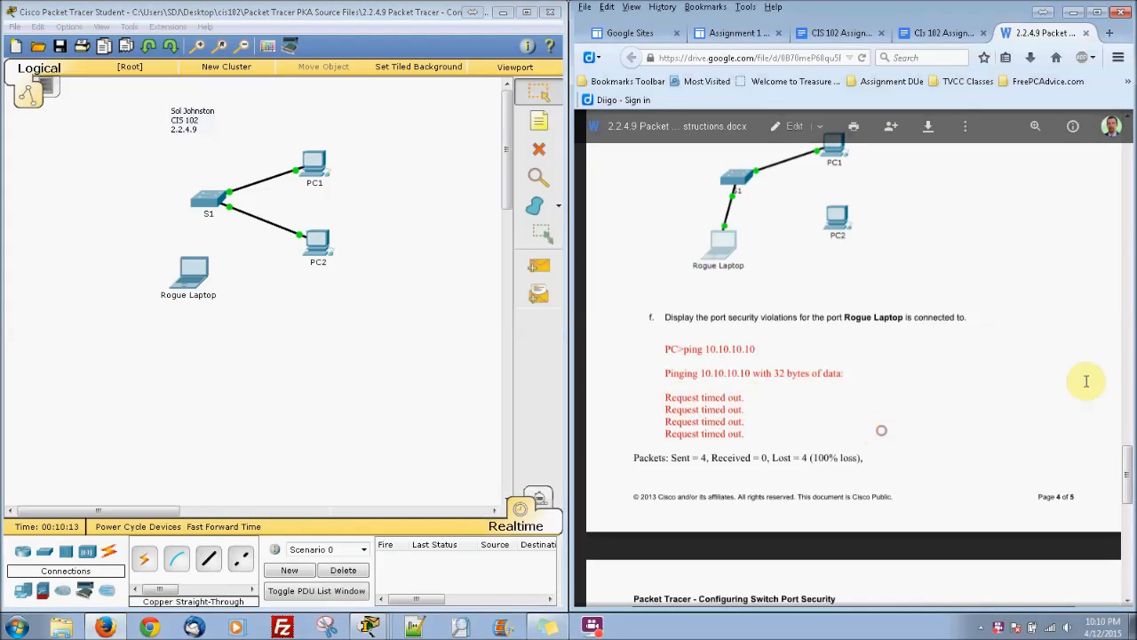
scroll(1128, 470, down, 3)
drag(1129, 491, 1131, 536)
click(318, 247)
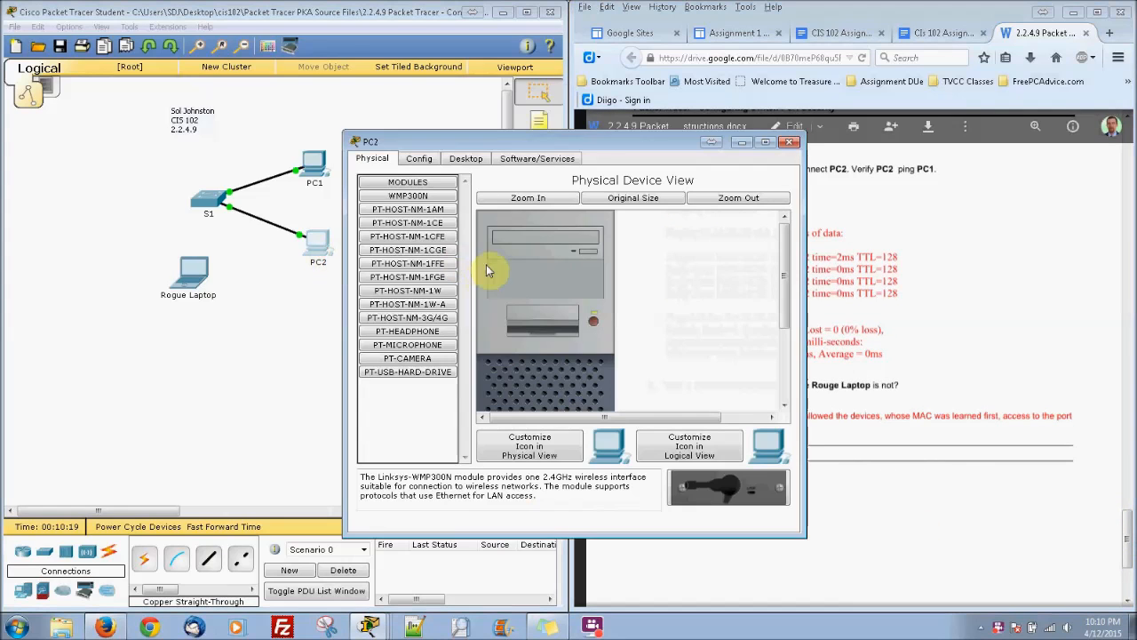
click(464, 160)
click(659, 235)
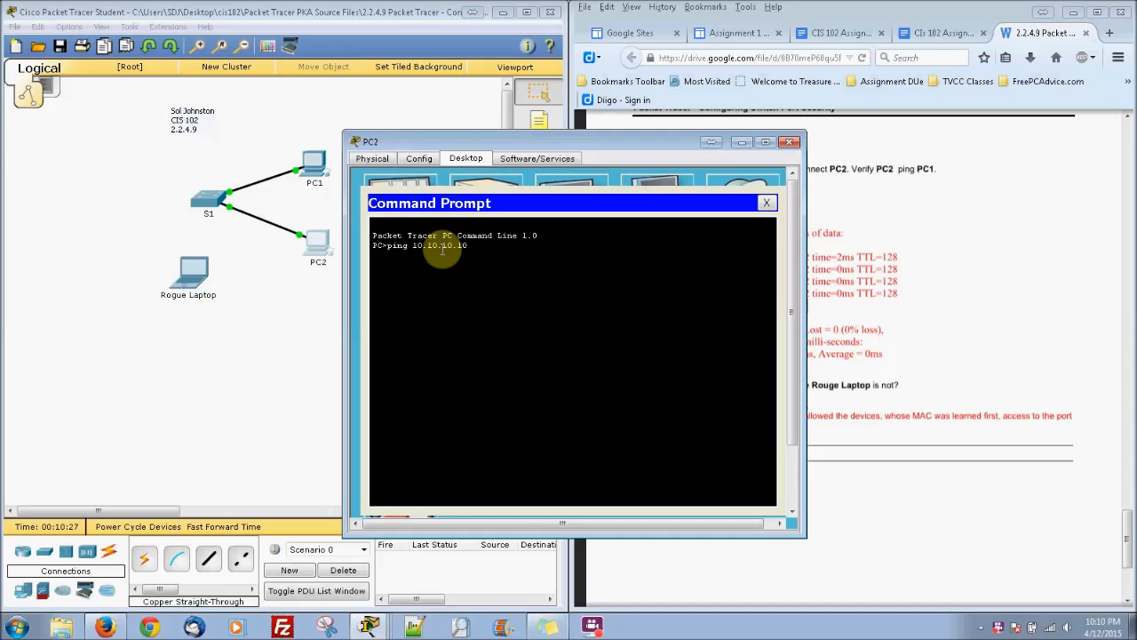
key(Return)
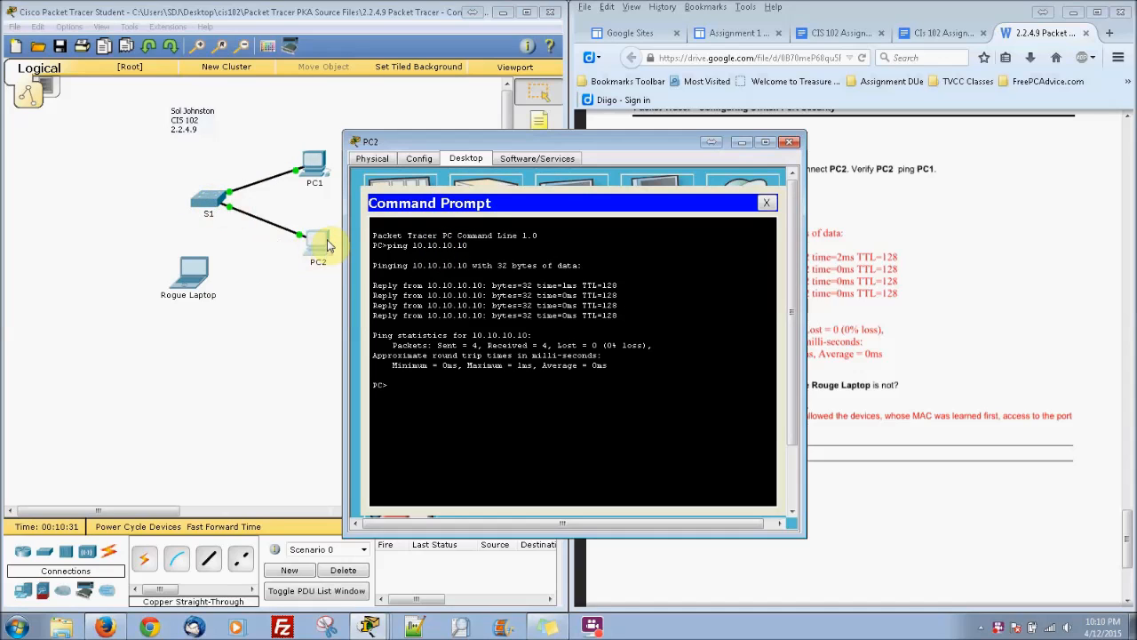
click(889, 306)
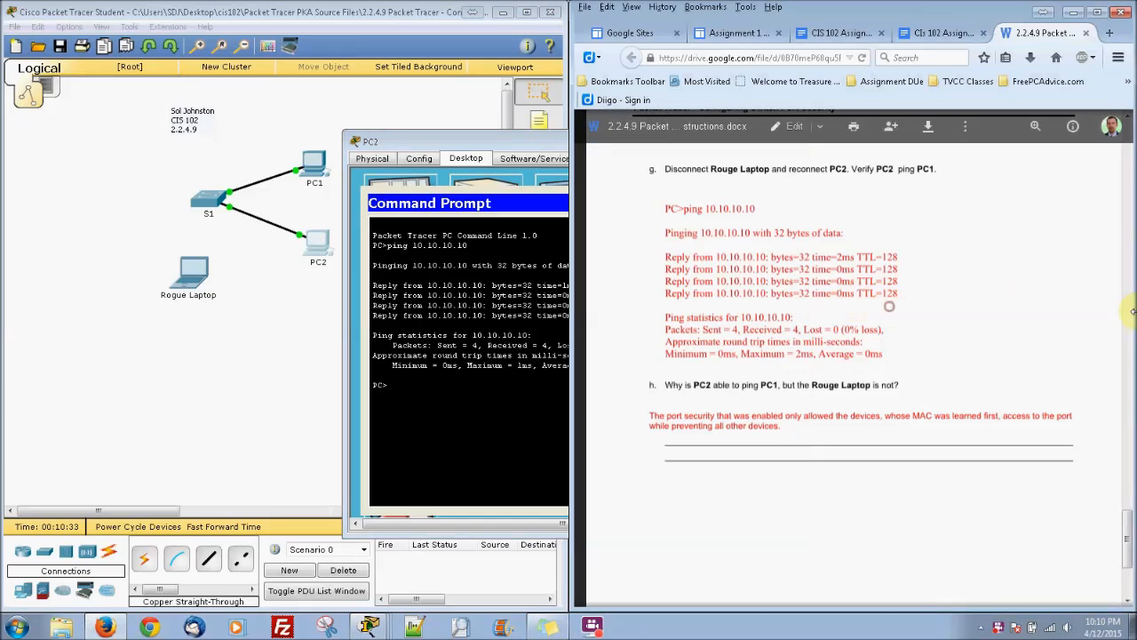